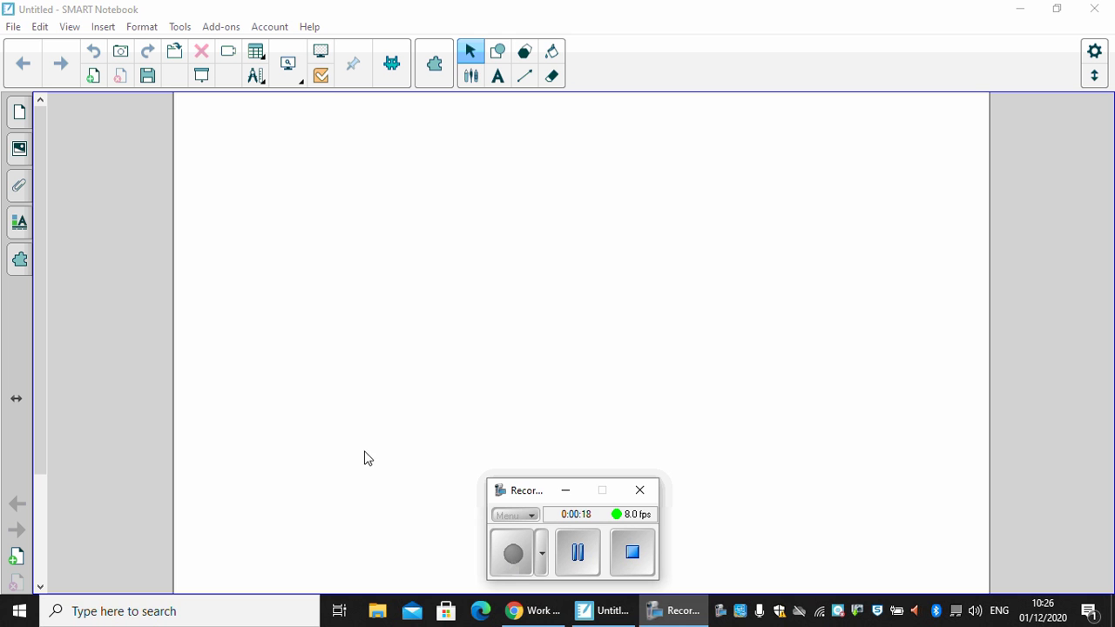
Show the page thumbnails and add blank pages until the notebook has four, deleting and re-adding the fourth page along the way
left_click(20, 121)
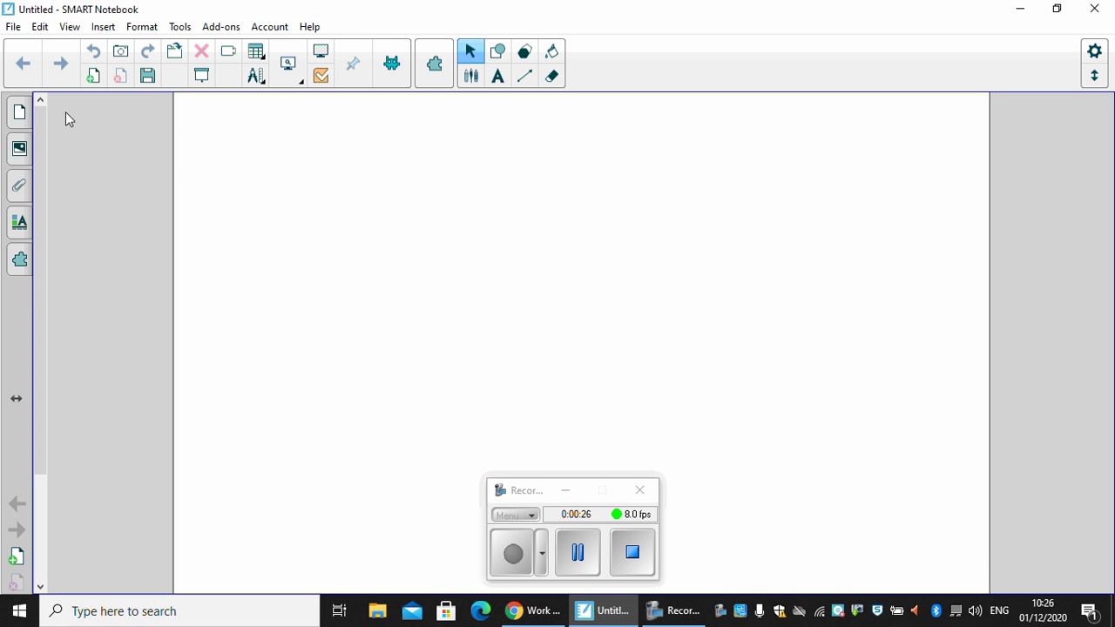
left_click(19, 113)
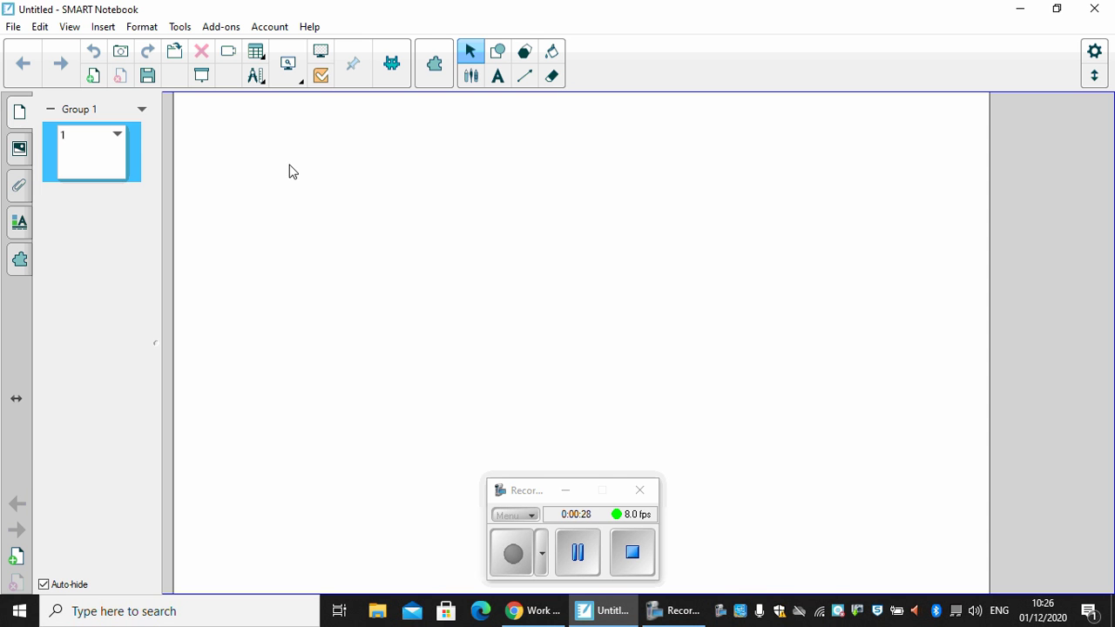
left_click(19, 113)
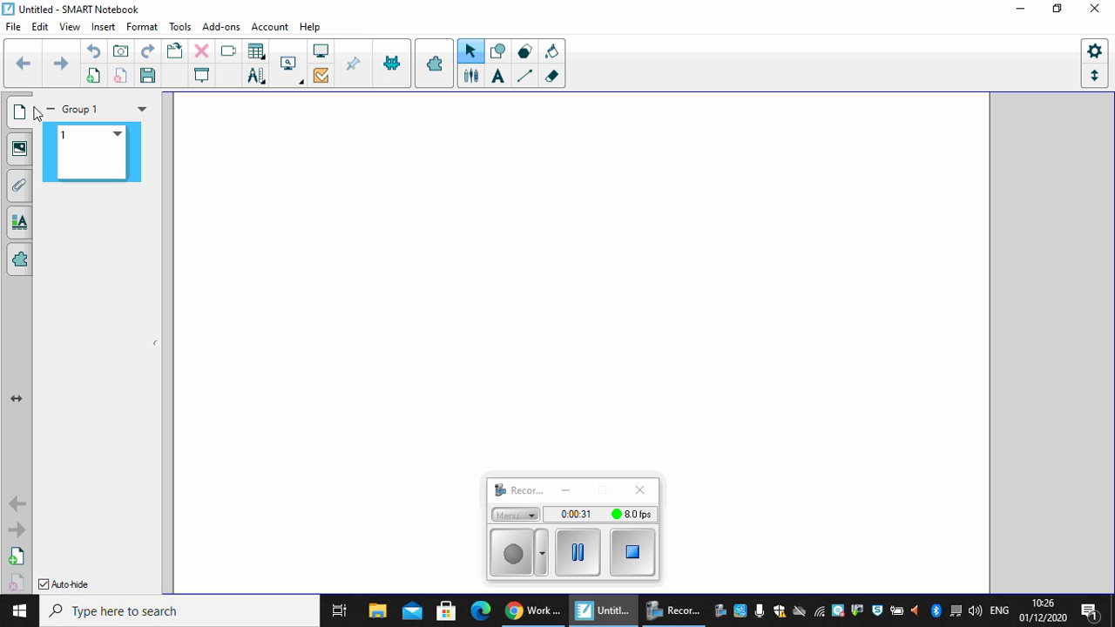
left_click(94, 83)
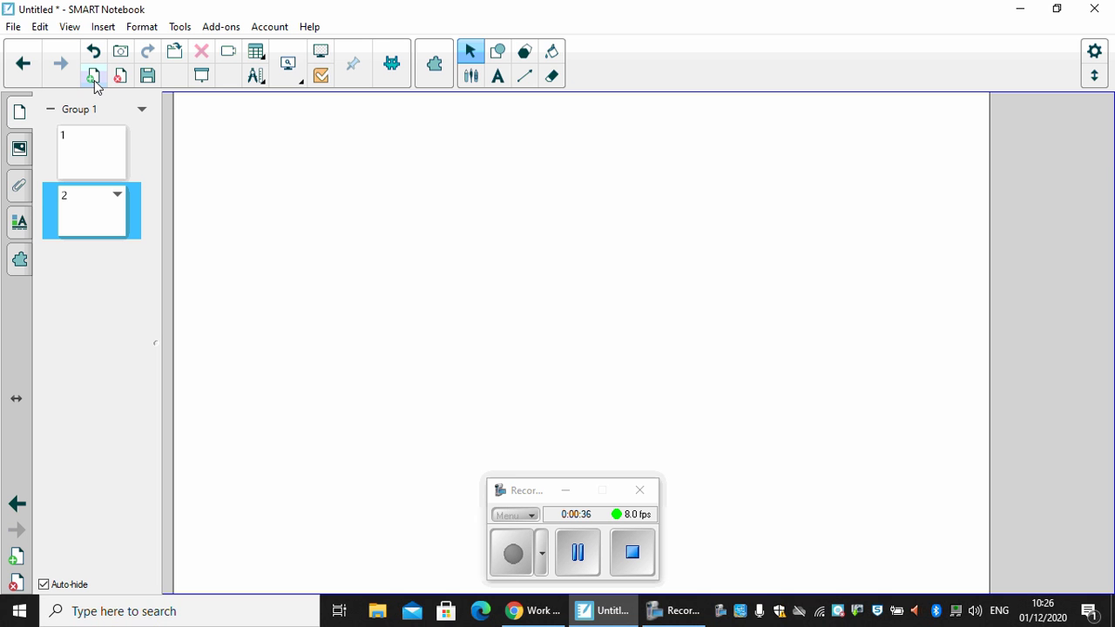
left_click(94, 83)
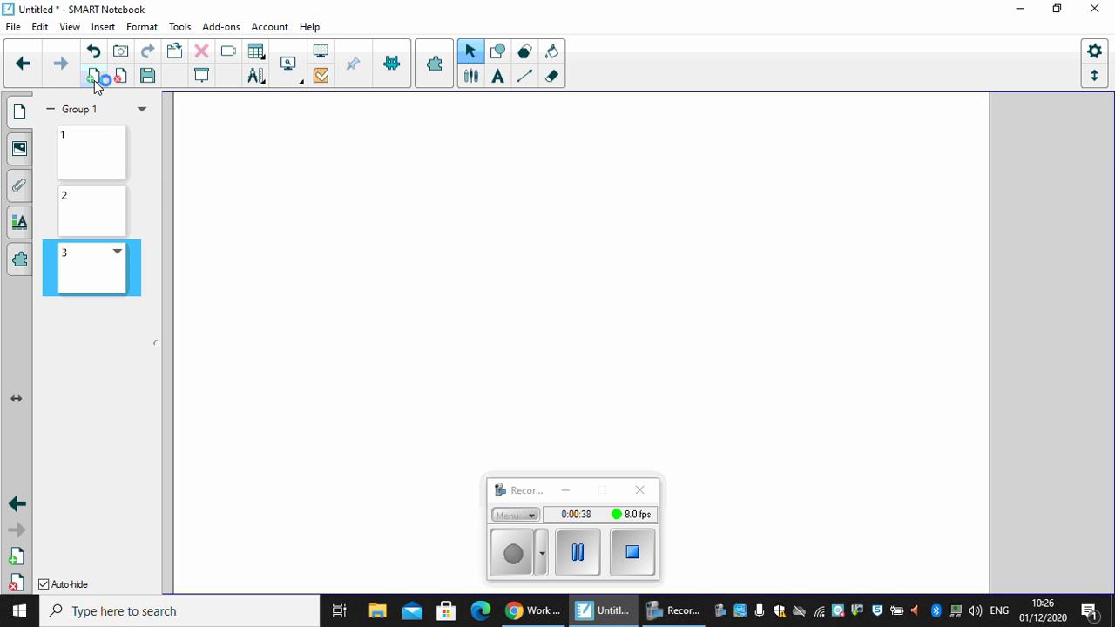
left_click(94, 83)
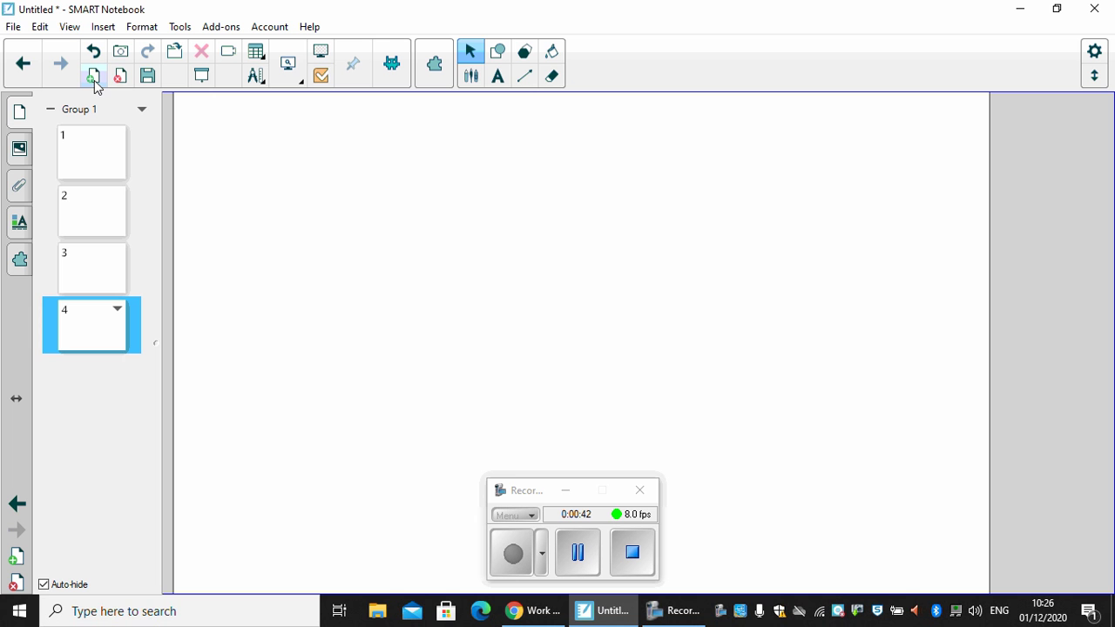
left_click(124, 79)
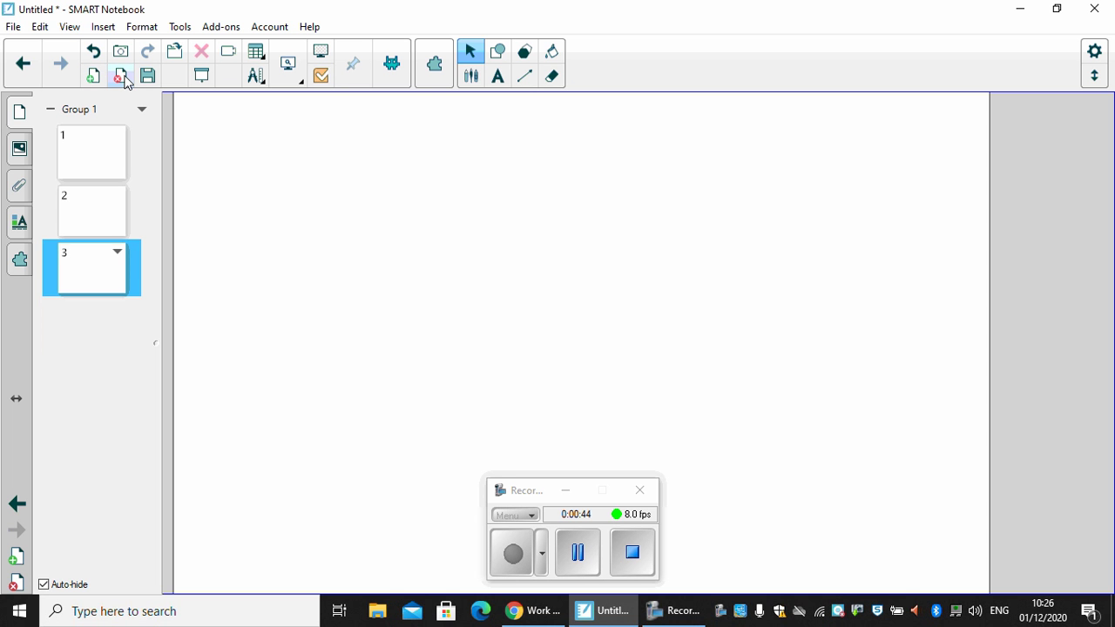
left_click(101, 75)
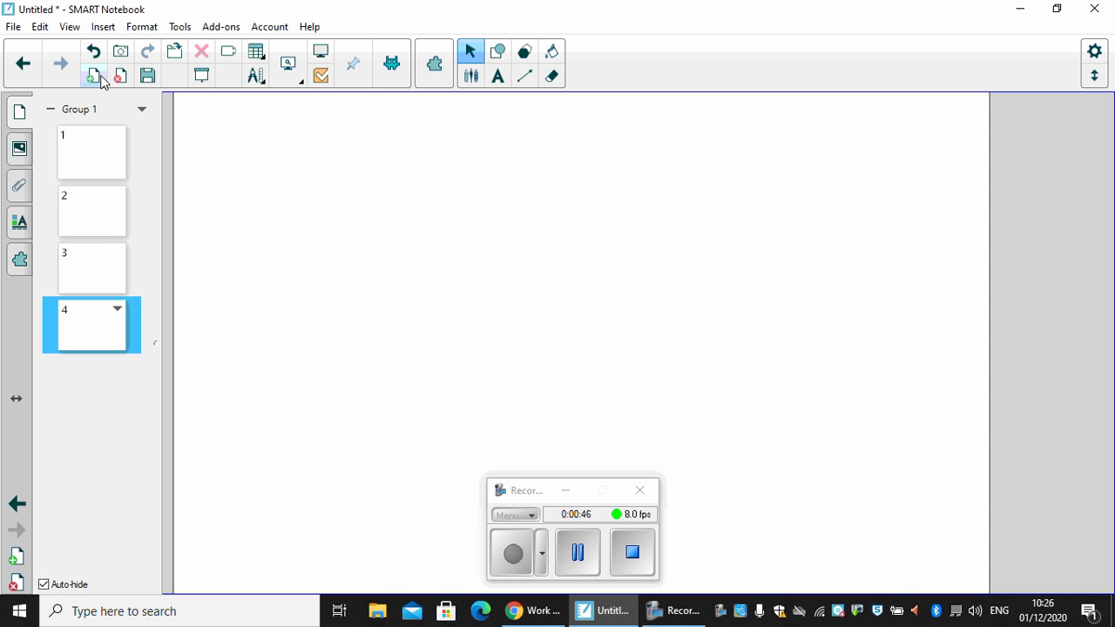
Add a text box reading "Page 1" on the first page, with a capital P
left_click(82, 175)
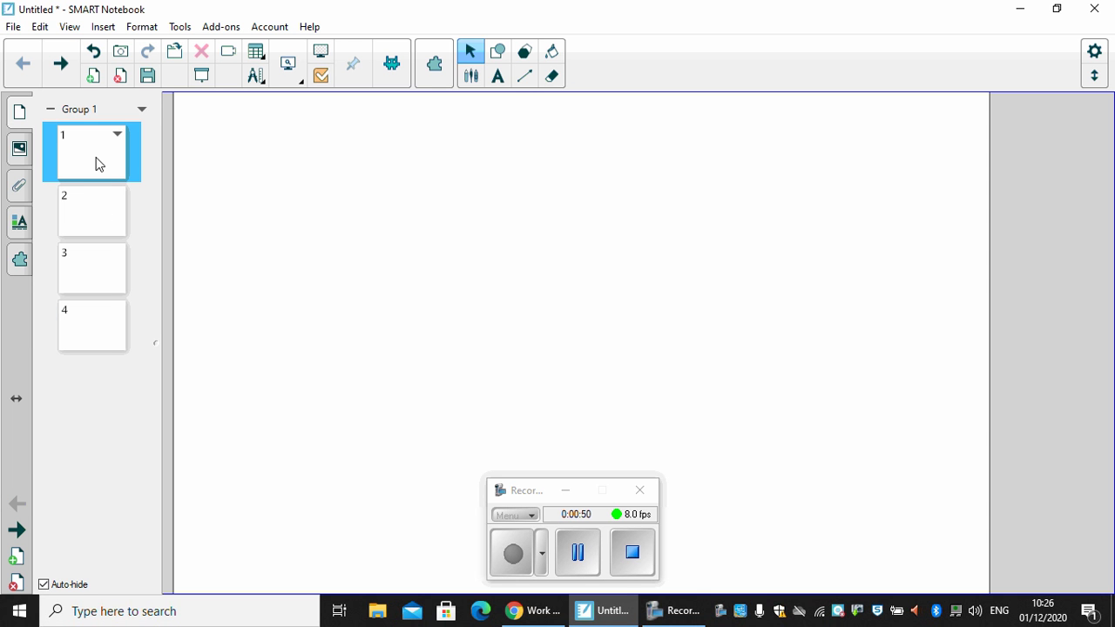
left_click(497, 76)
left_click(424, 304)
type("pa")
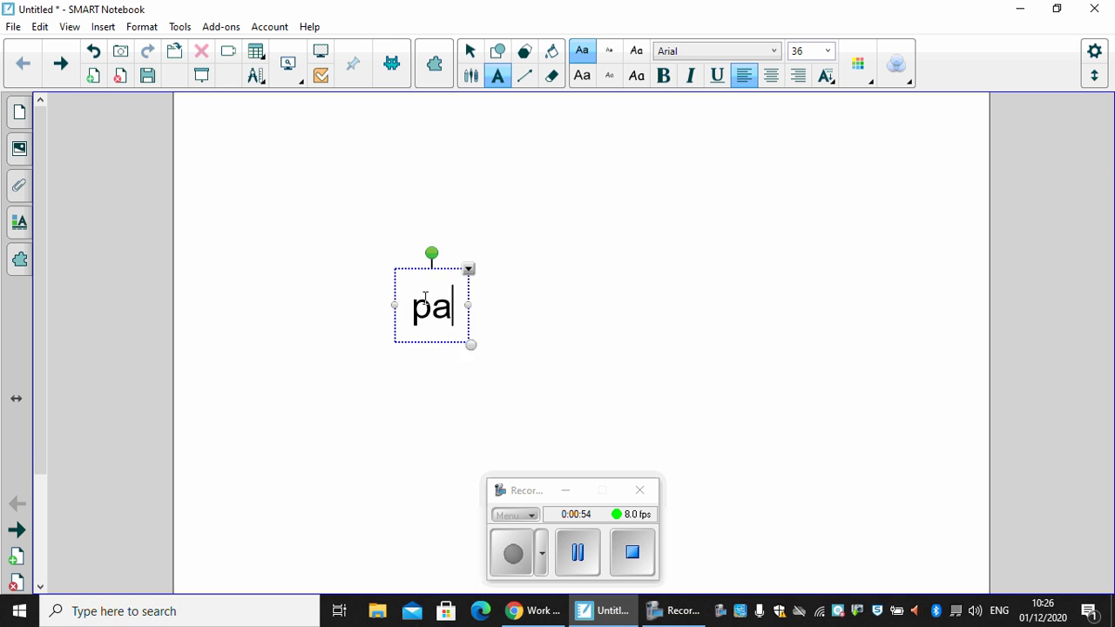
type("ge 1")
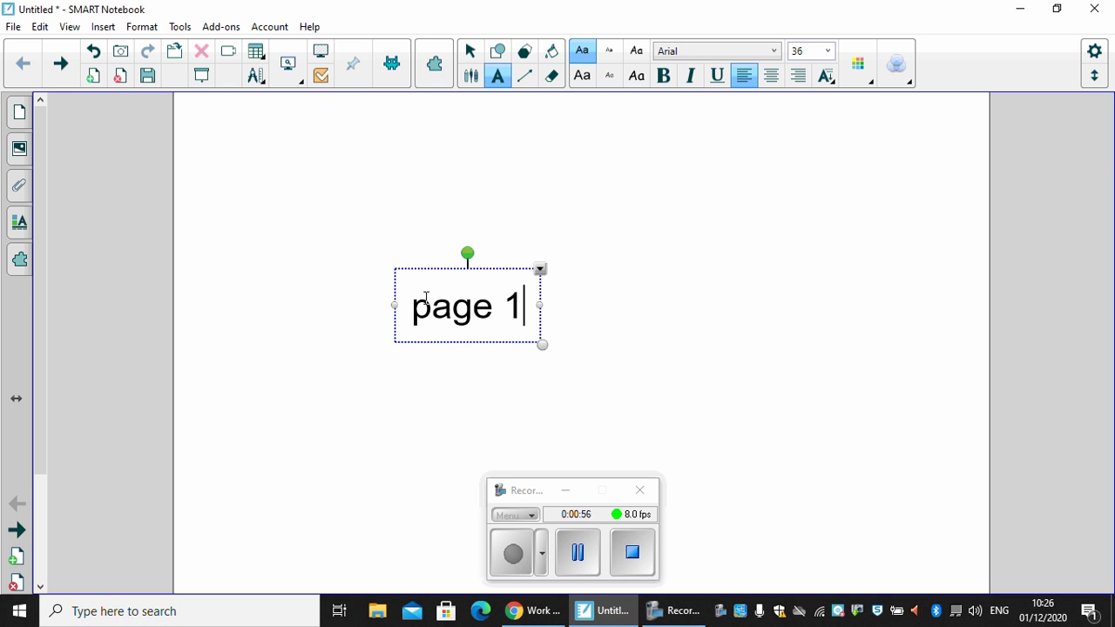
left_click_drag(433, 305, 420, 304)
type("P")
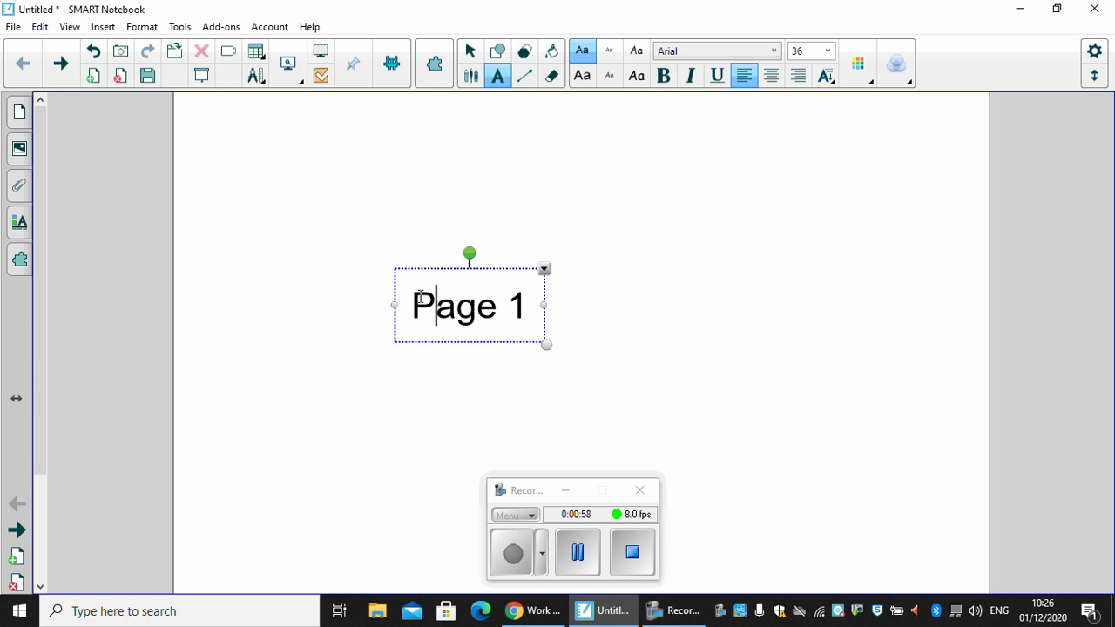
Go to the second page and add a text box reading "Page 2"
left_click(22, 117)
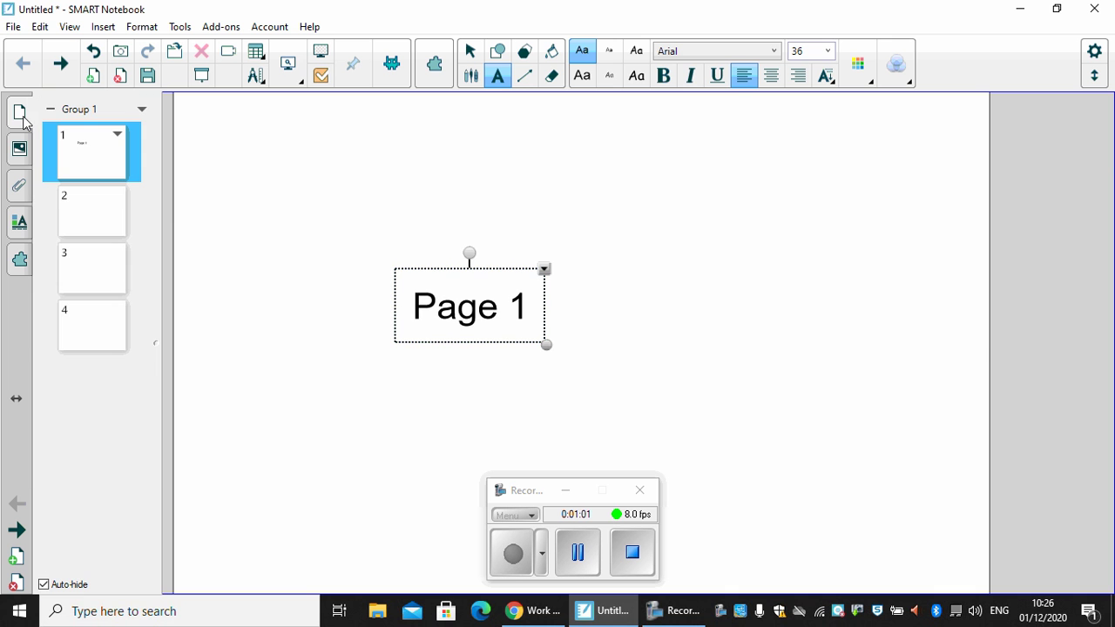
left_click(90, 216)
left_click(418, 279)
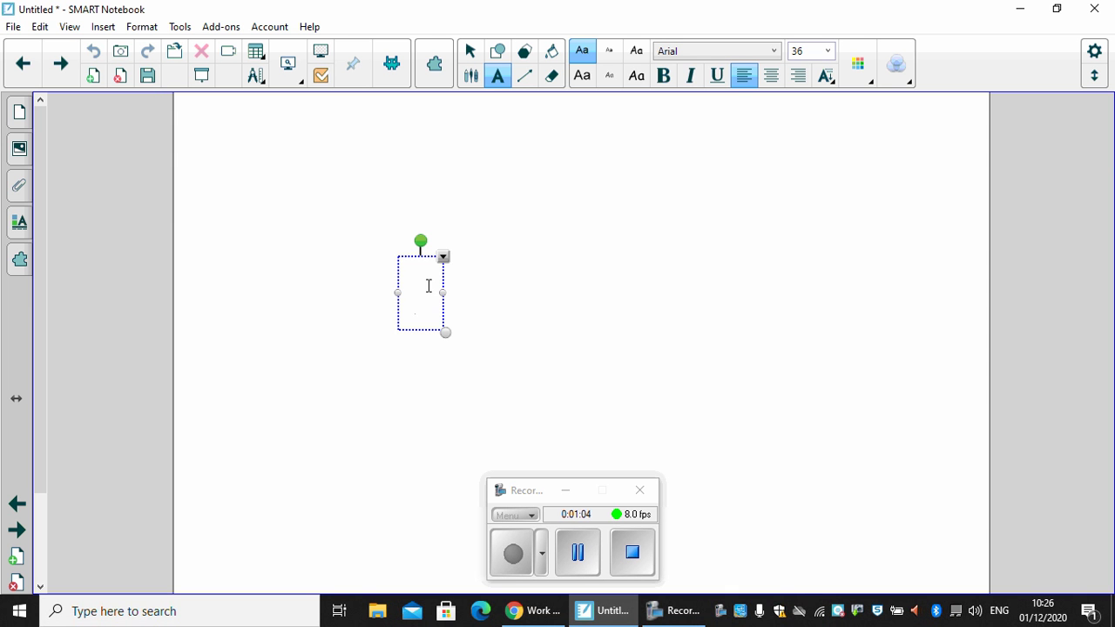
type("Page 2")
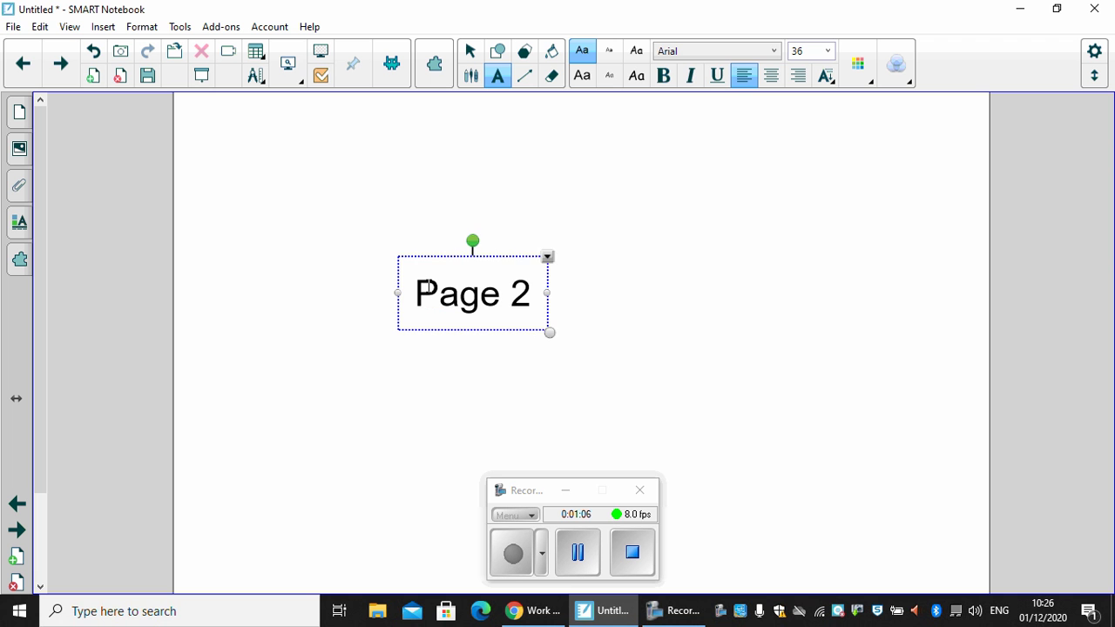
left_click(279, 241)
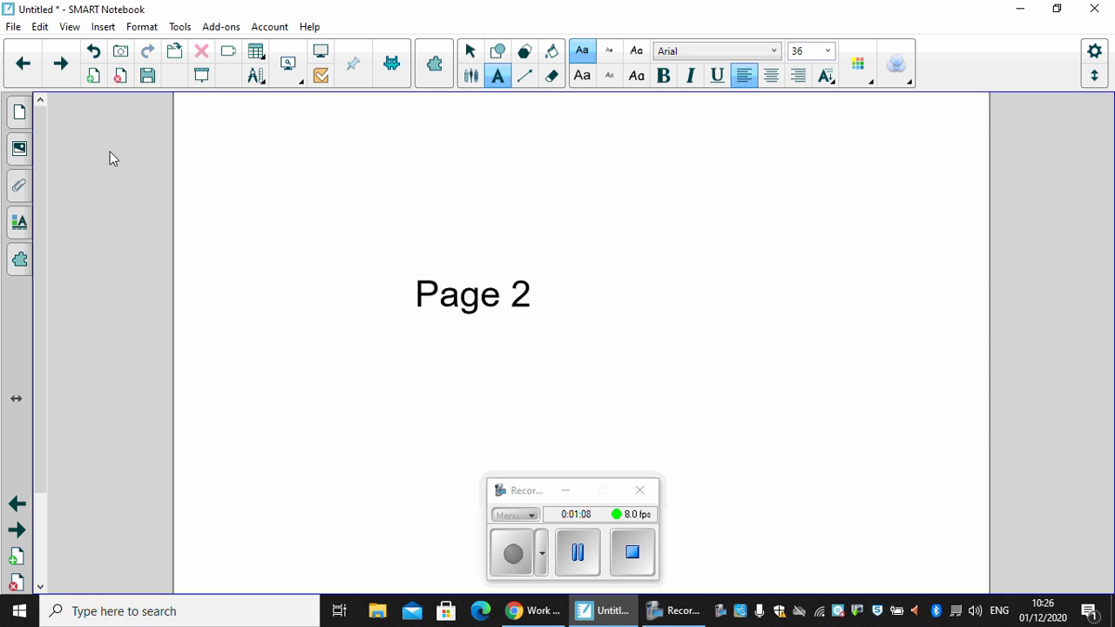
Go to the third page and add a text box reading "Page 3"
left_click(19, 115)
left_click(80, 288)
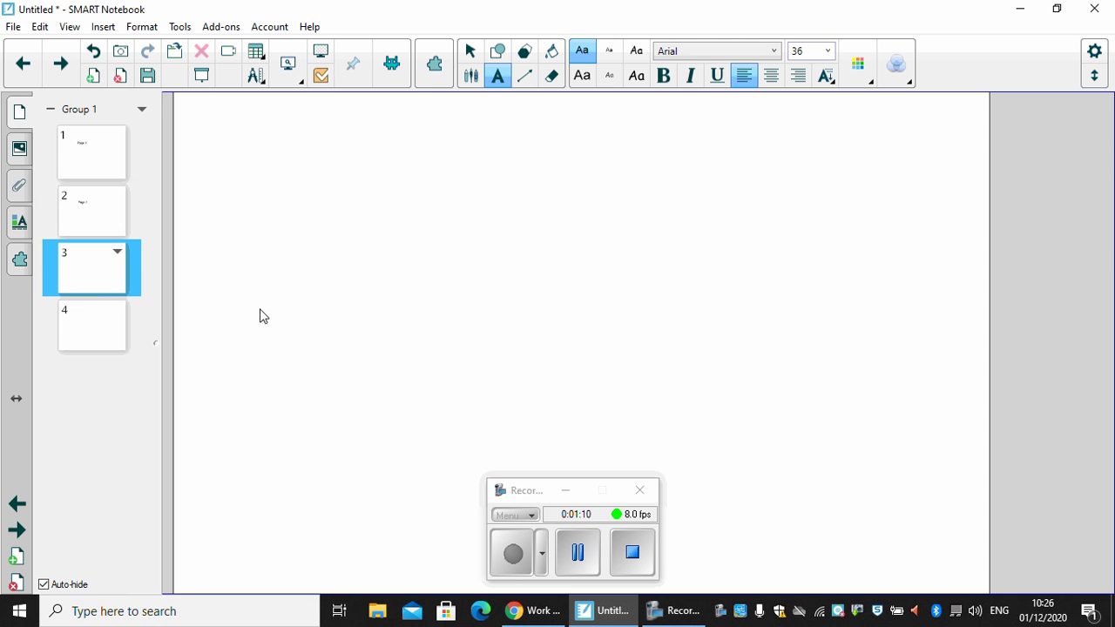
left_click(412, 287)
type("Page 3")
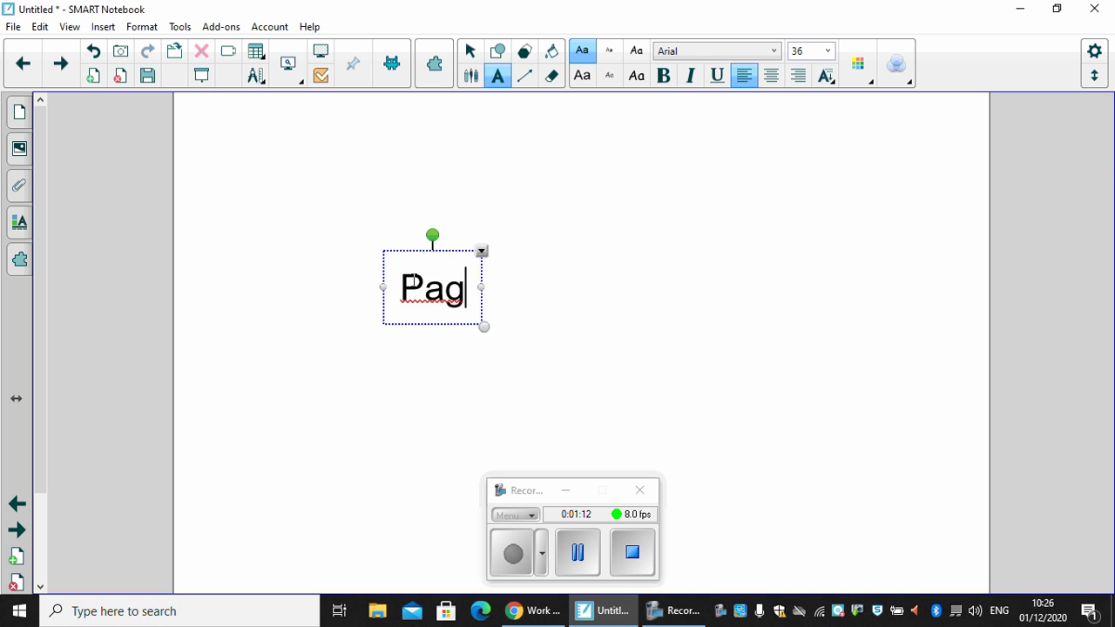
Go to the fourth page and add a text box reading "Page 4"
left_click(19, 115)
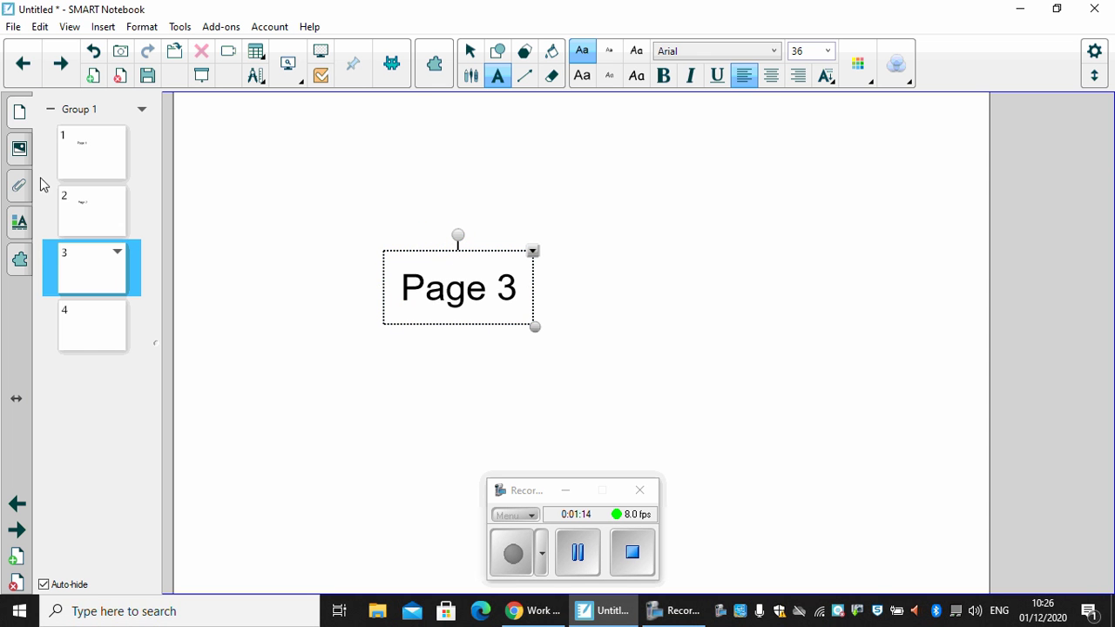
left_click(87, 322)
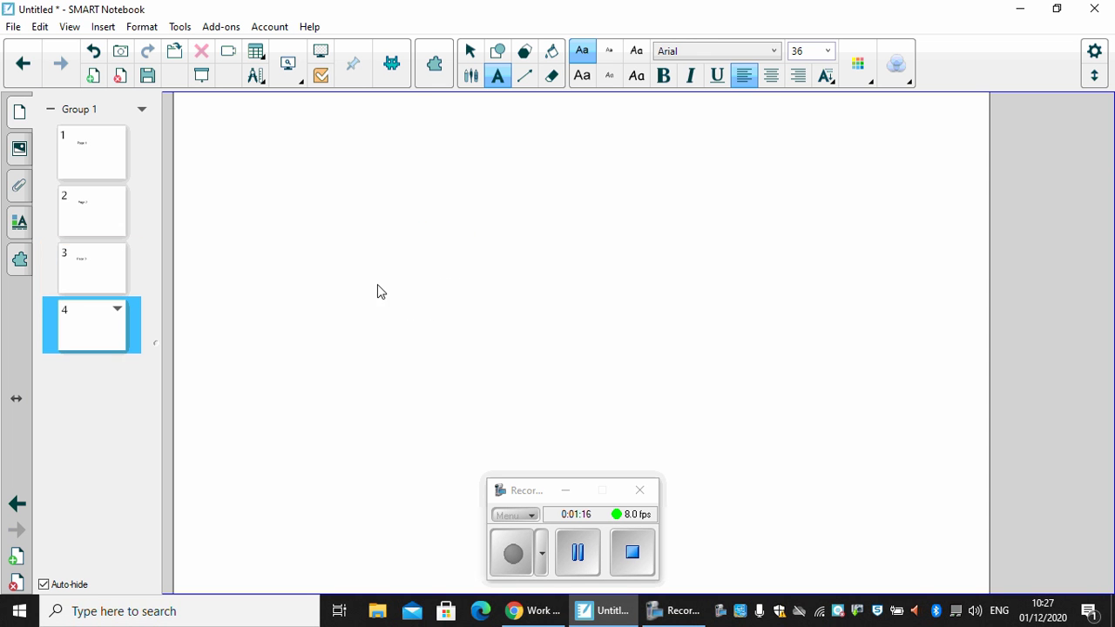
left_click(493, 283)
type("Page 4")
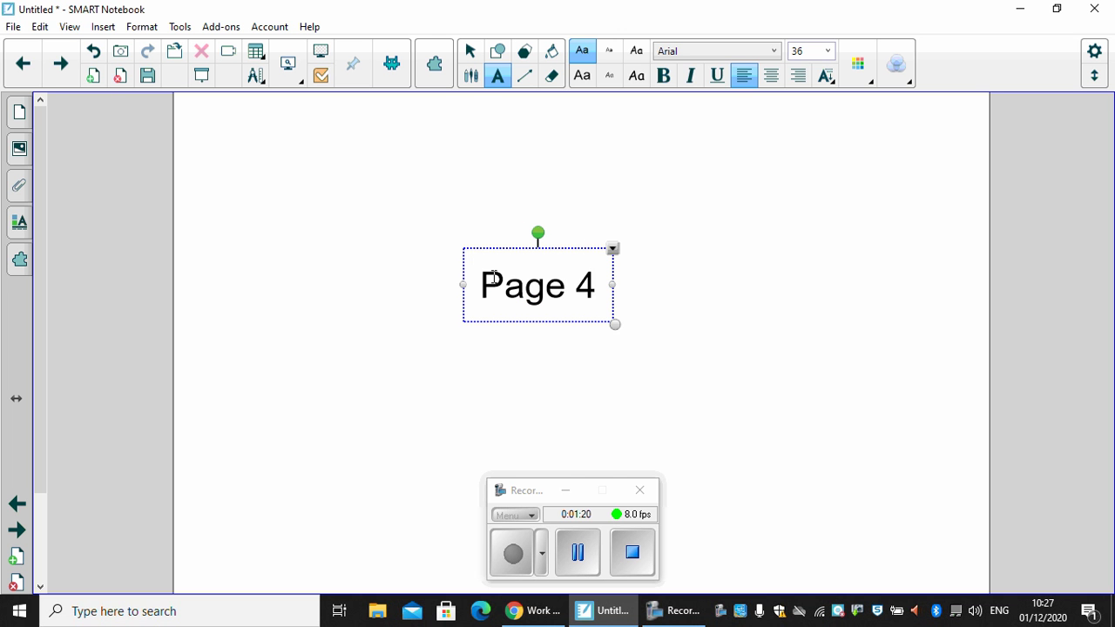
left_click(650, 250)
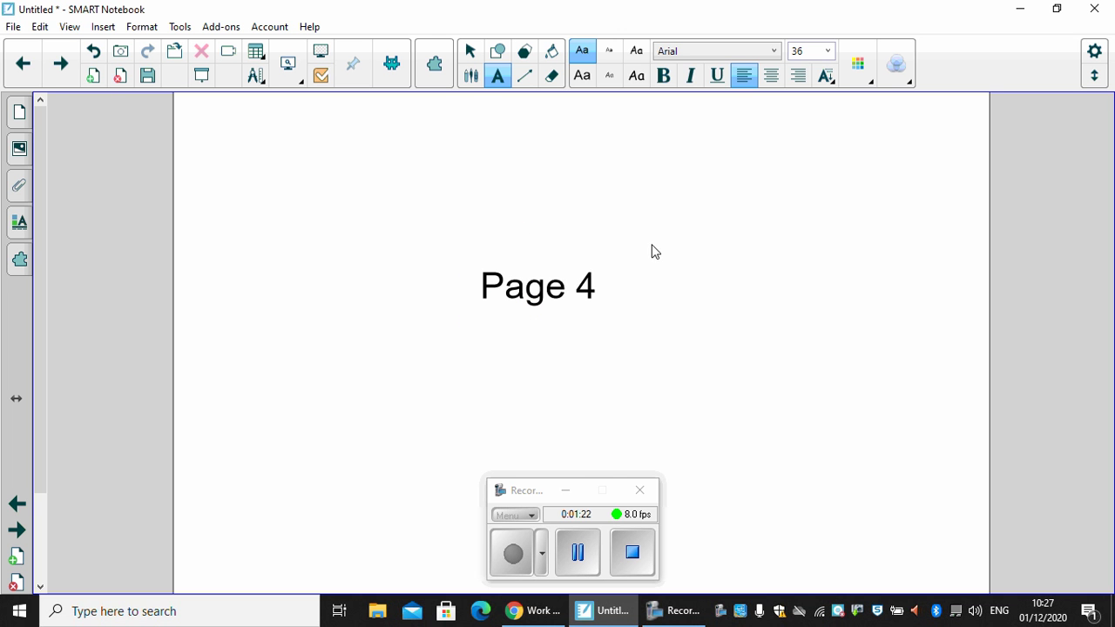
Show the page thumbnails and page through the notebook from page 1 to page 4
left_click(20, 113)
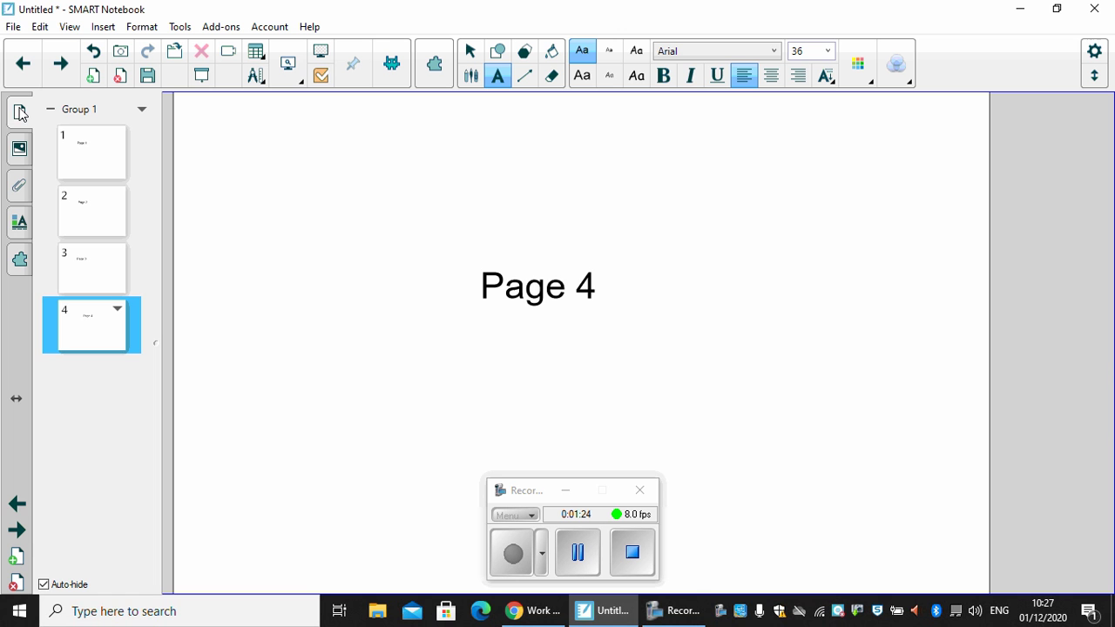
left_click(101, 157)
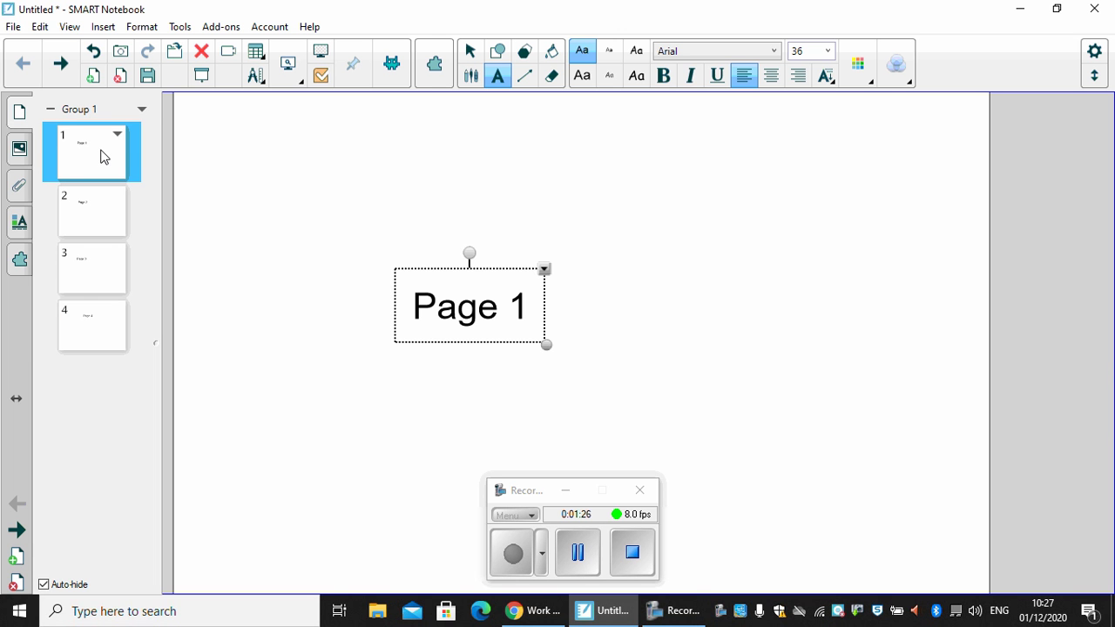
key("Page_Down")
key("Page_Down")
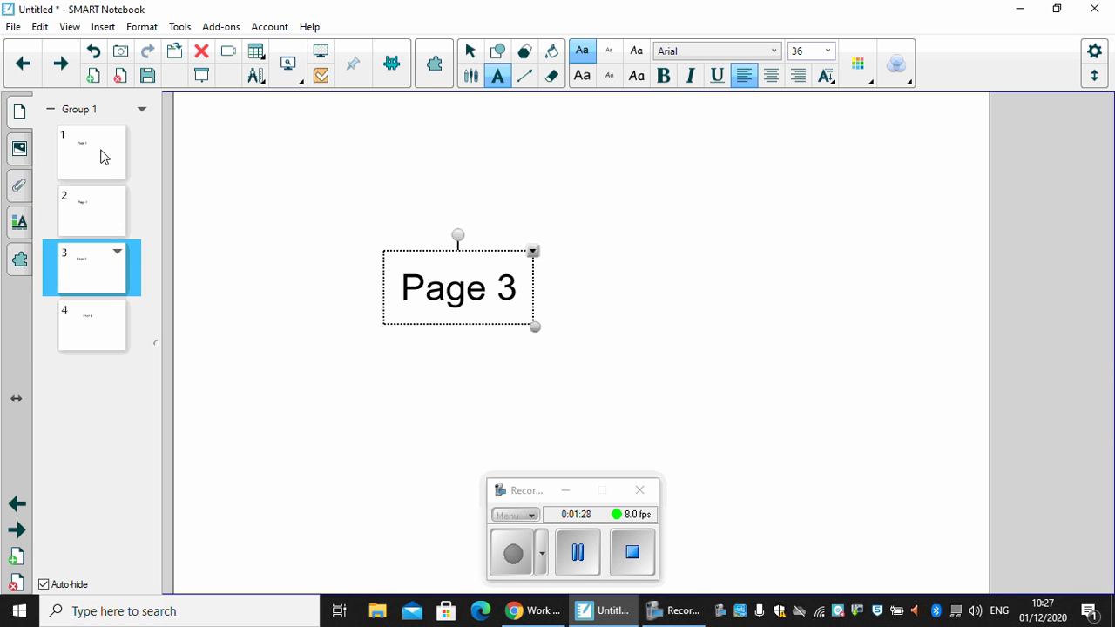
key("Page_Down")
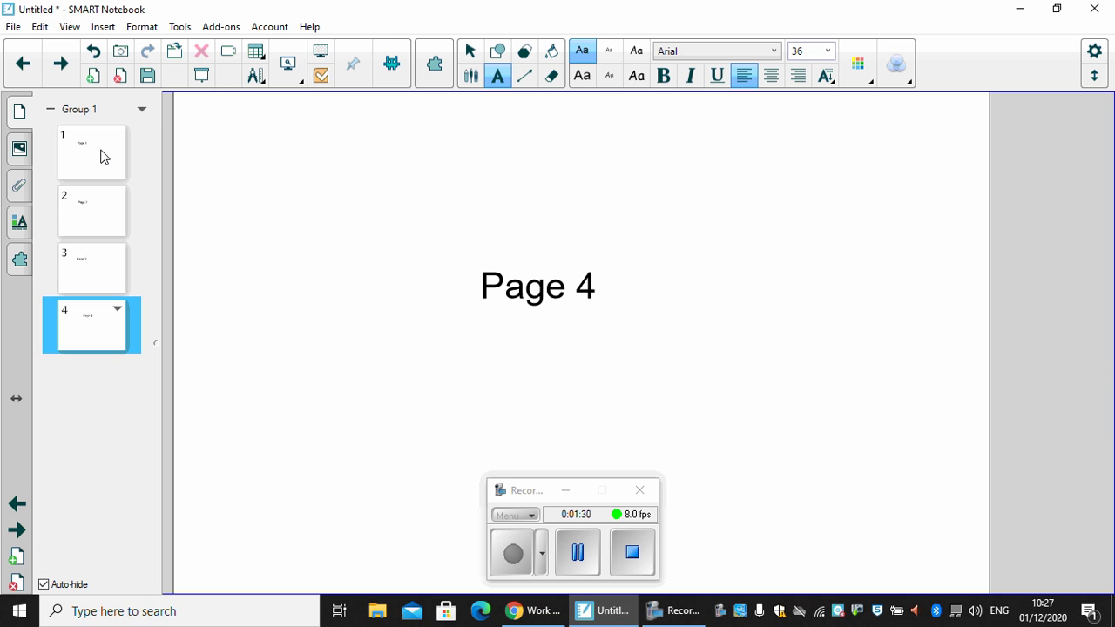
Give page 1 a solid pale yellow background using a custom colour with hue 34, saturation 153 and luminance 203
left_click(102, 157)
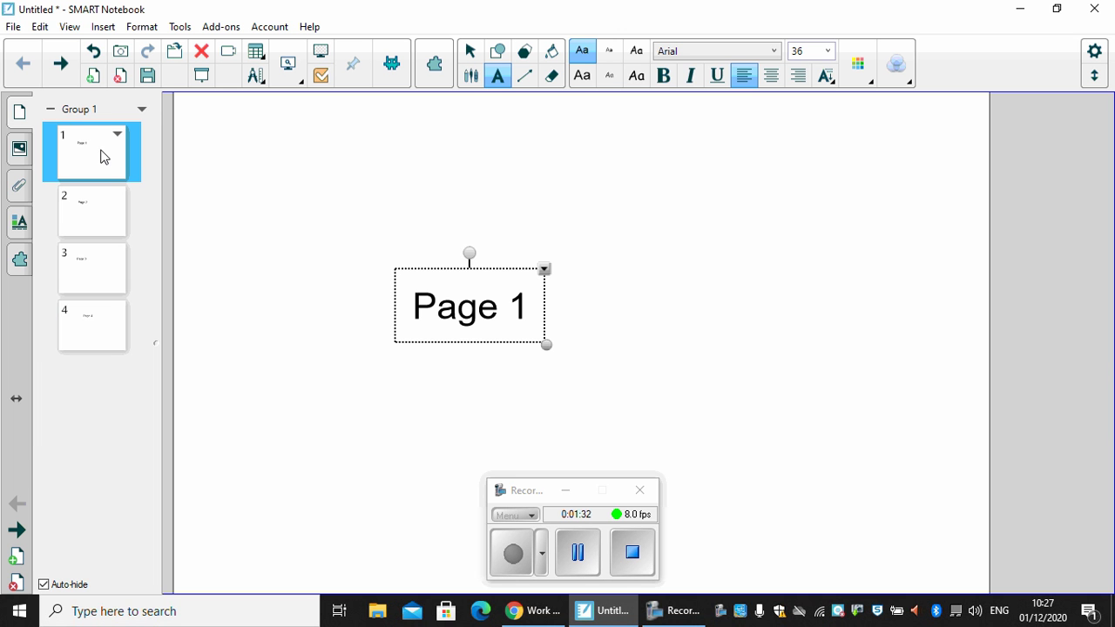
left_click(321, 228)
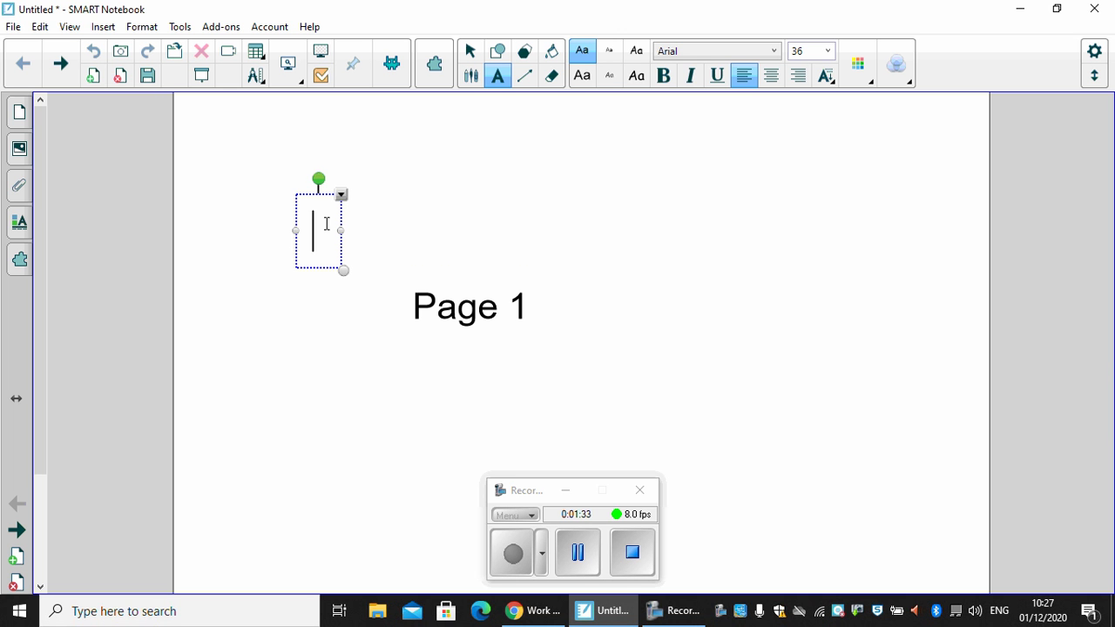
right_click(388, 165)
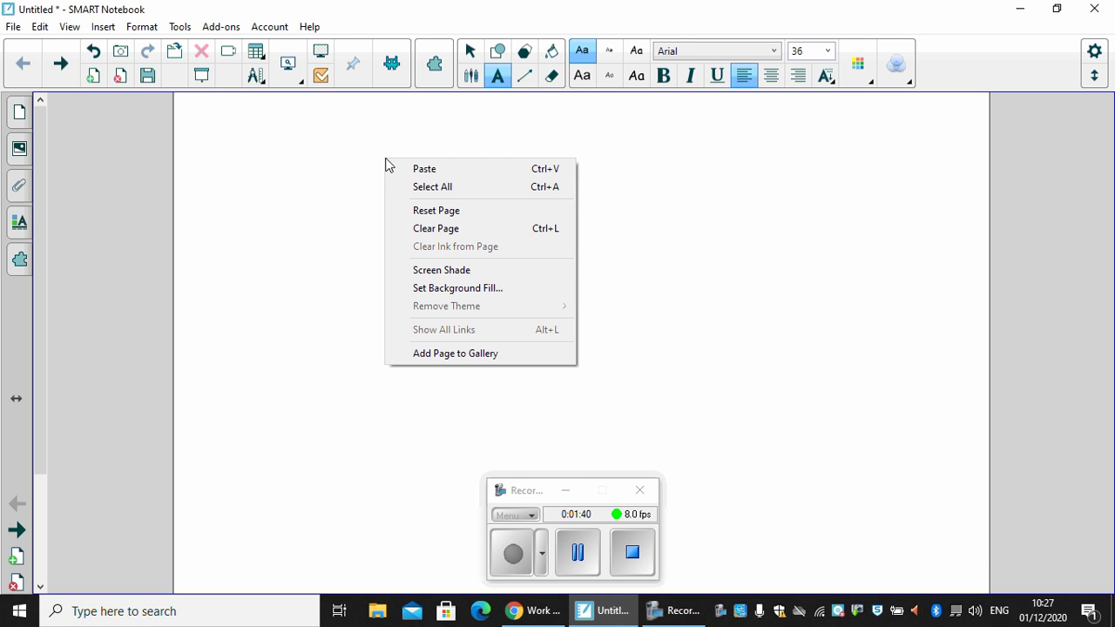
left_click(447, 290)
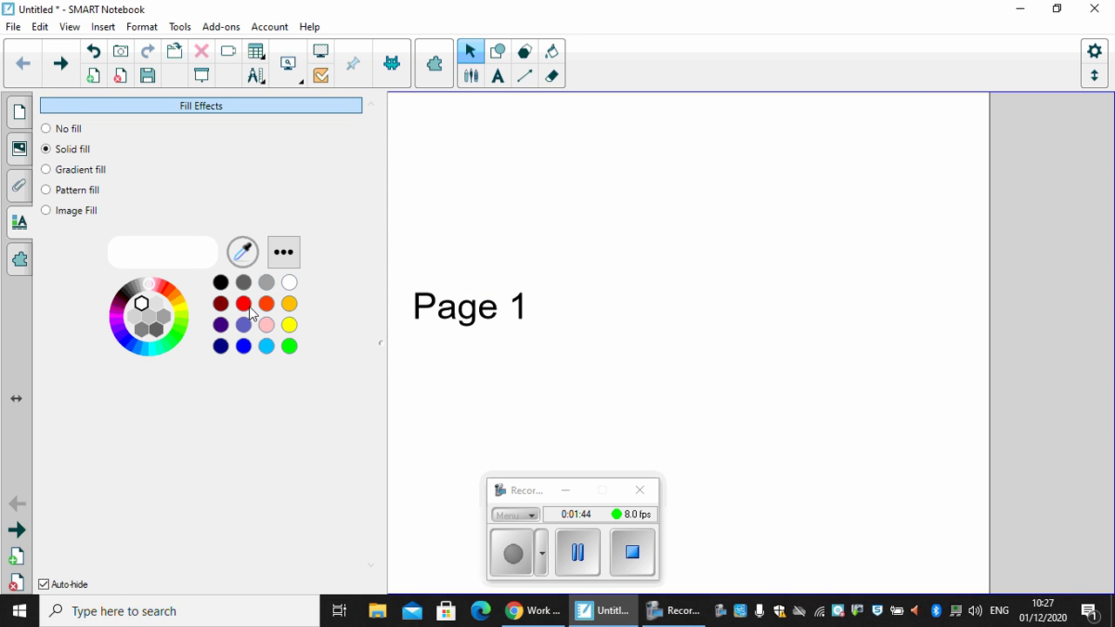
left_click(282, 254)
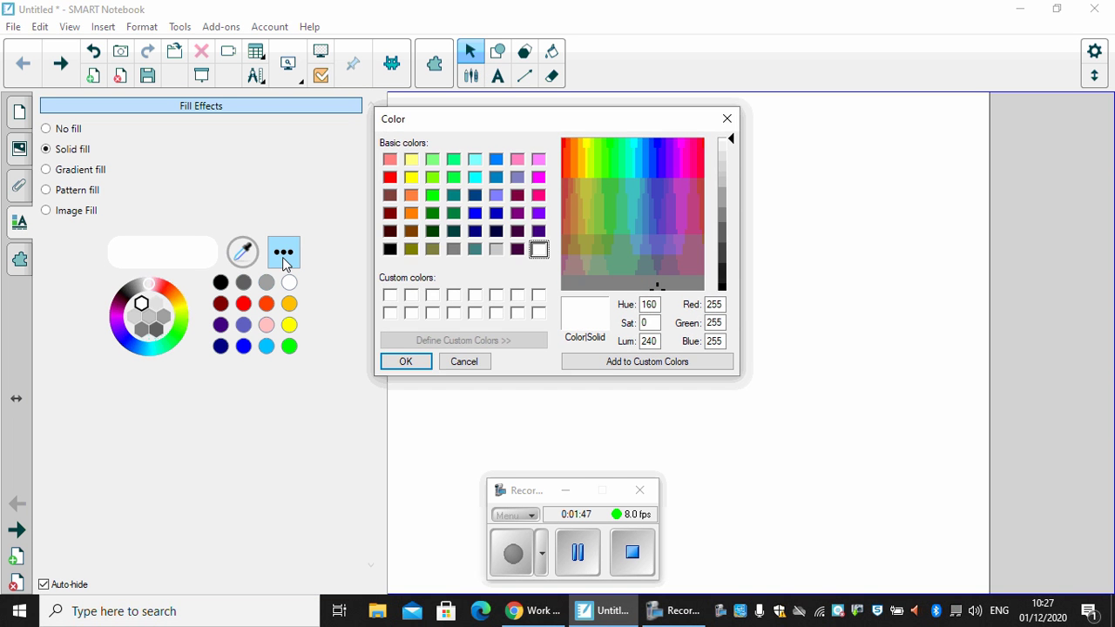
left_click(582, 193)
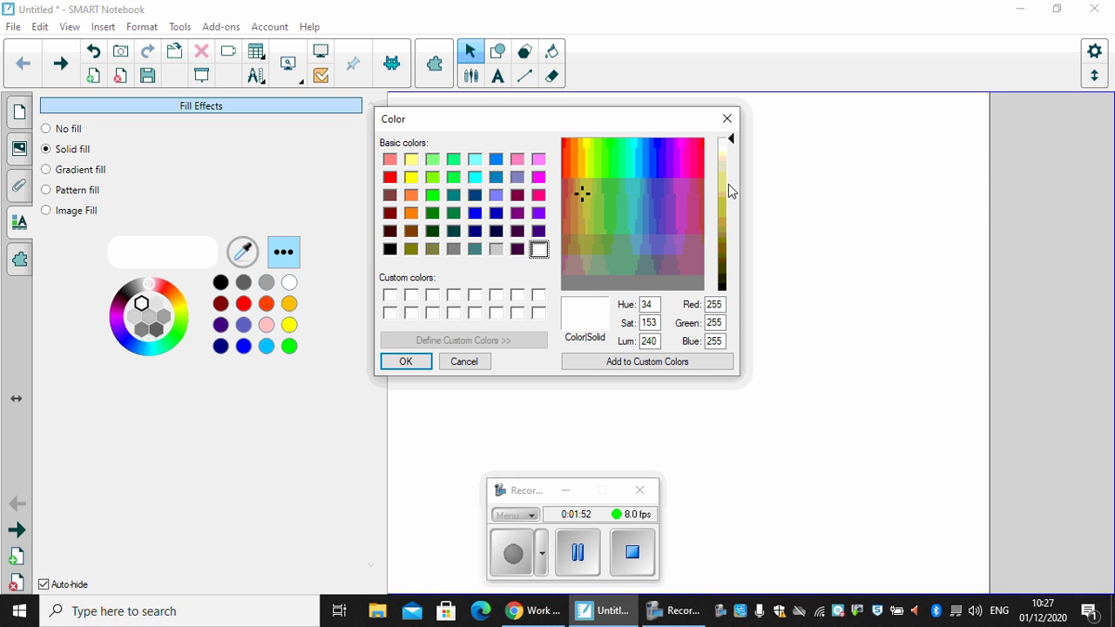
left_click(726, 162)
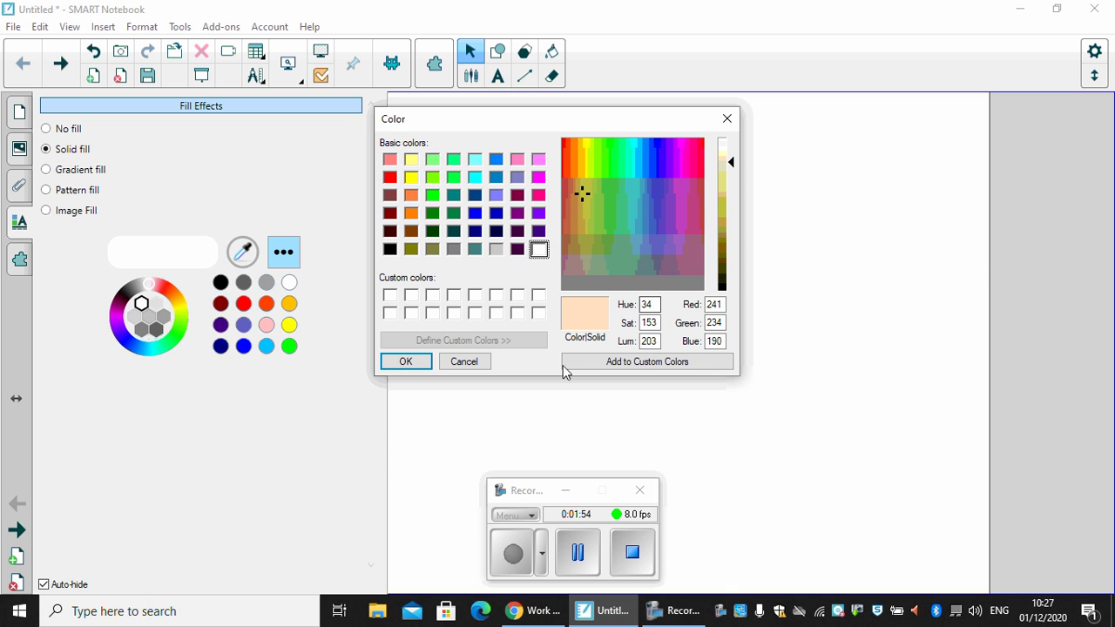
left_click(399, 363)
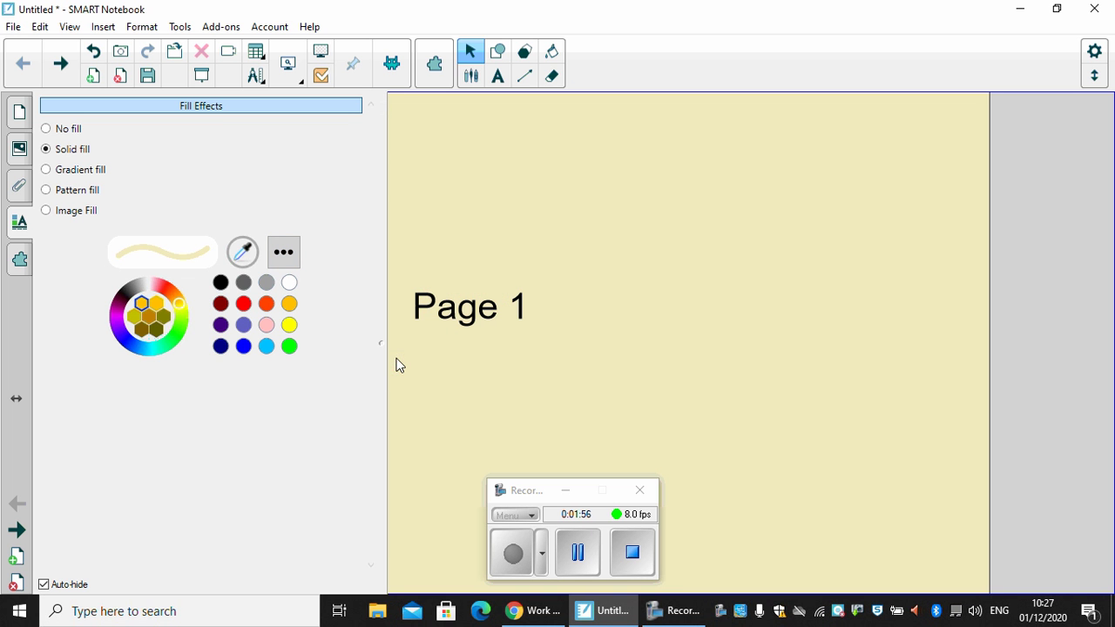
left_click(482, 210)
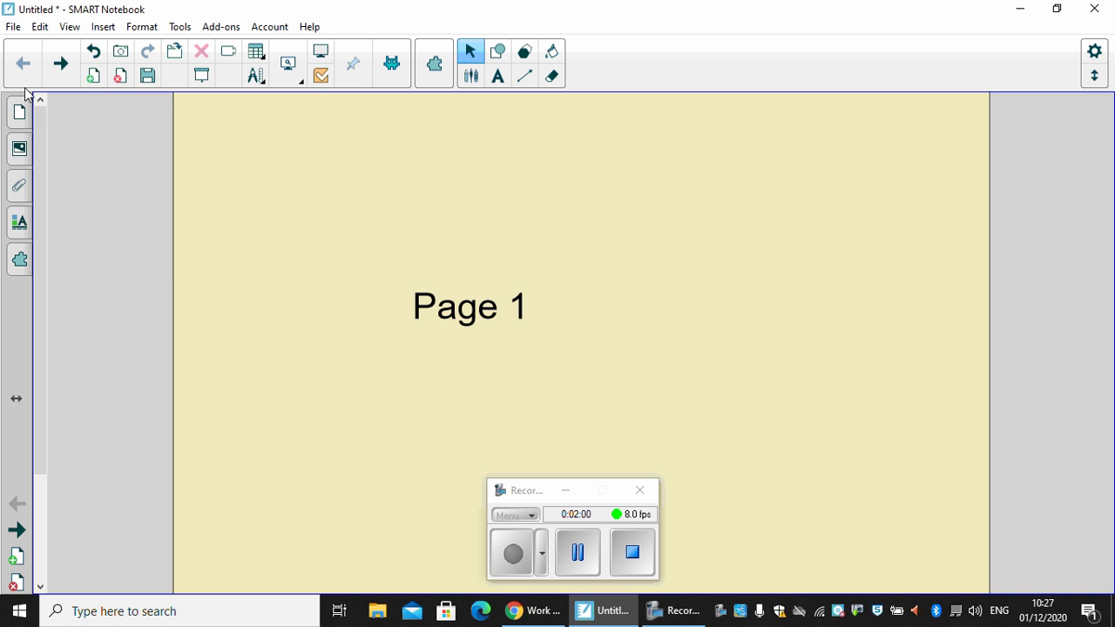
Give page 2 a solid light blue background using a custom colour with hue 123, saturation 115 and luminance 182
left_click(21, 119)
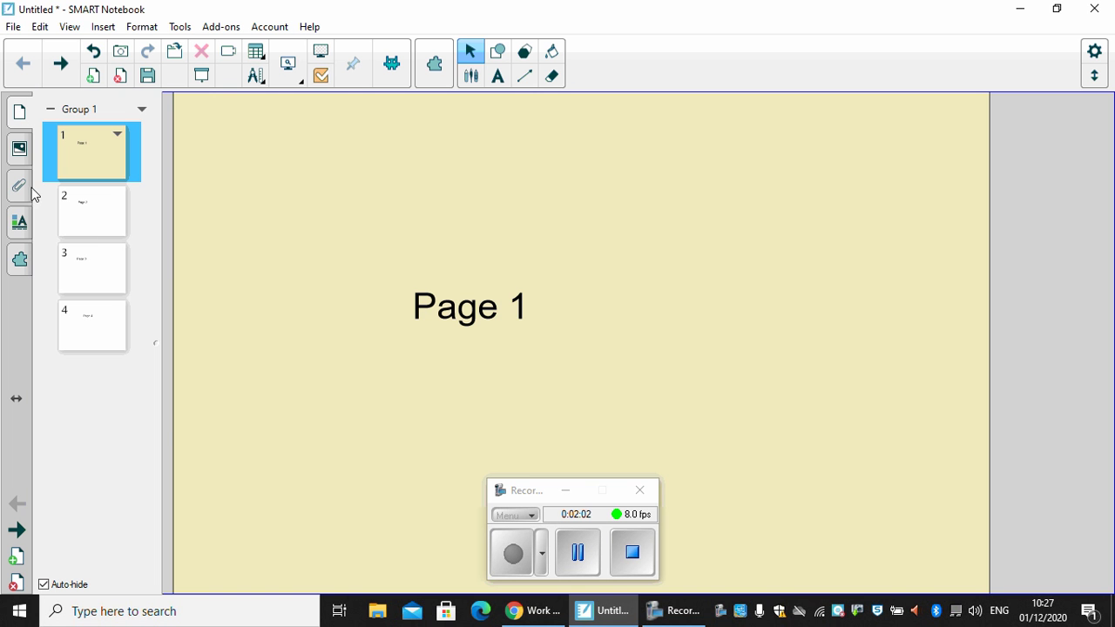
left_click(90, 223)
right_click(414, 214)
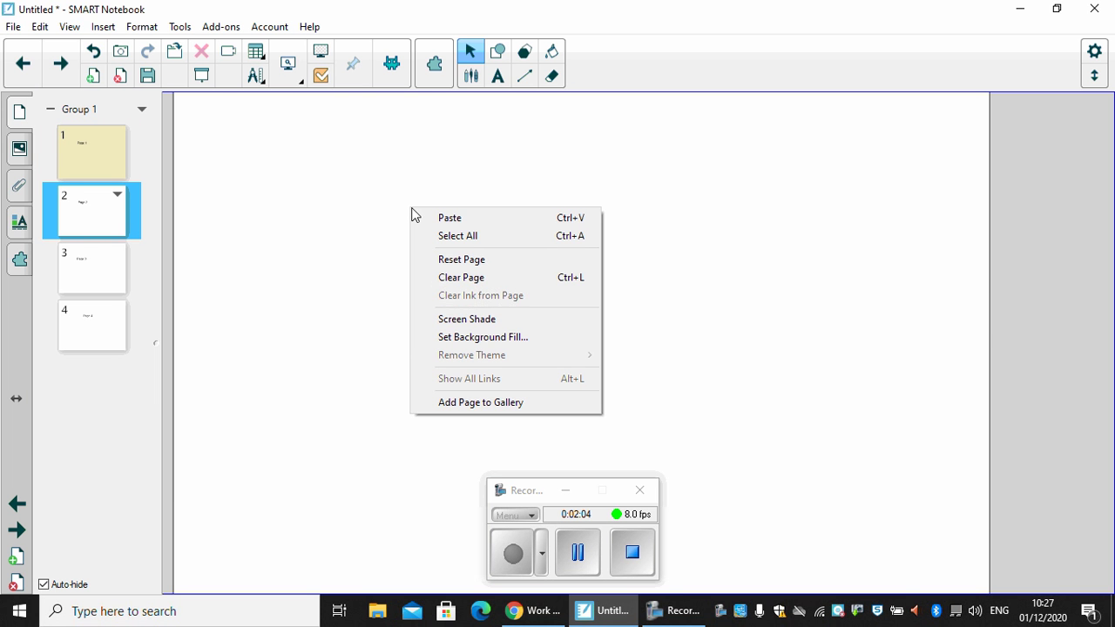
left_click(459, 337)
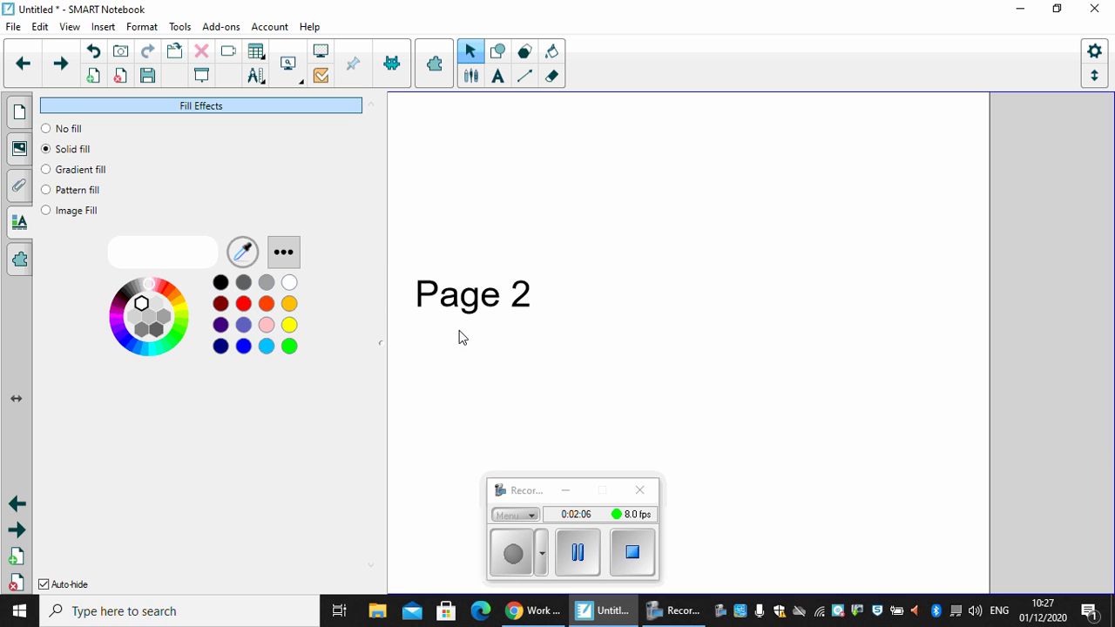
left_click(284, 253)
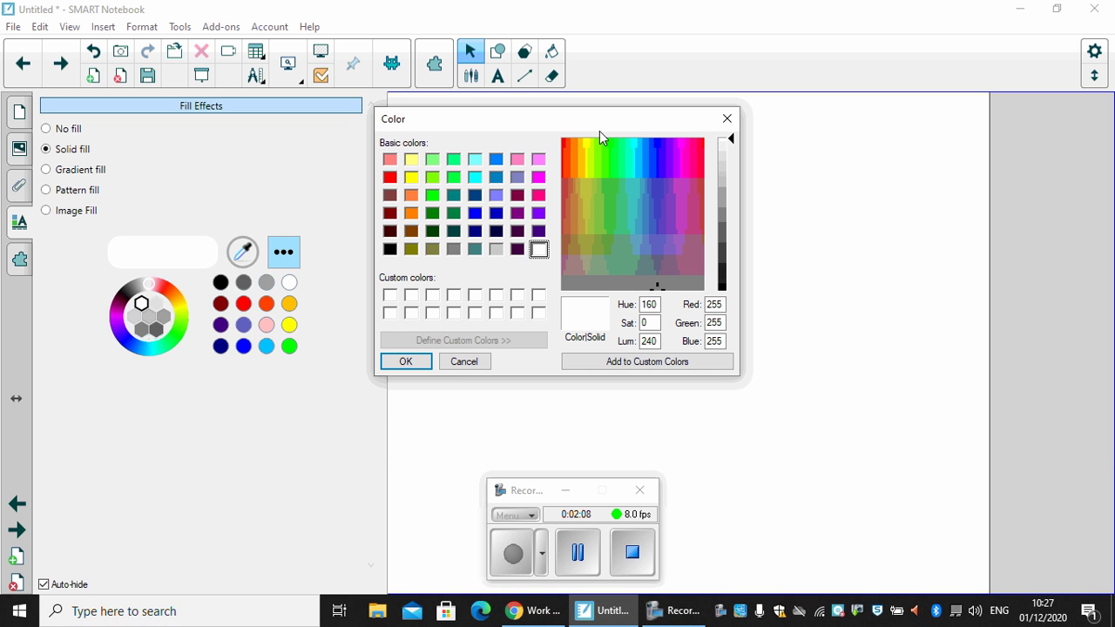
left_click(635, 218)
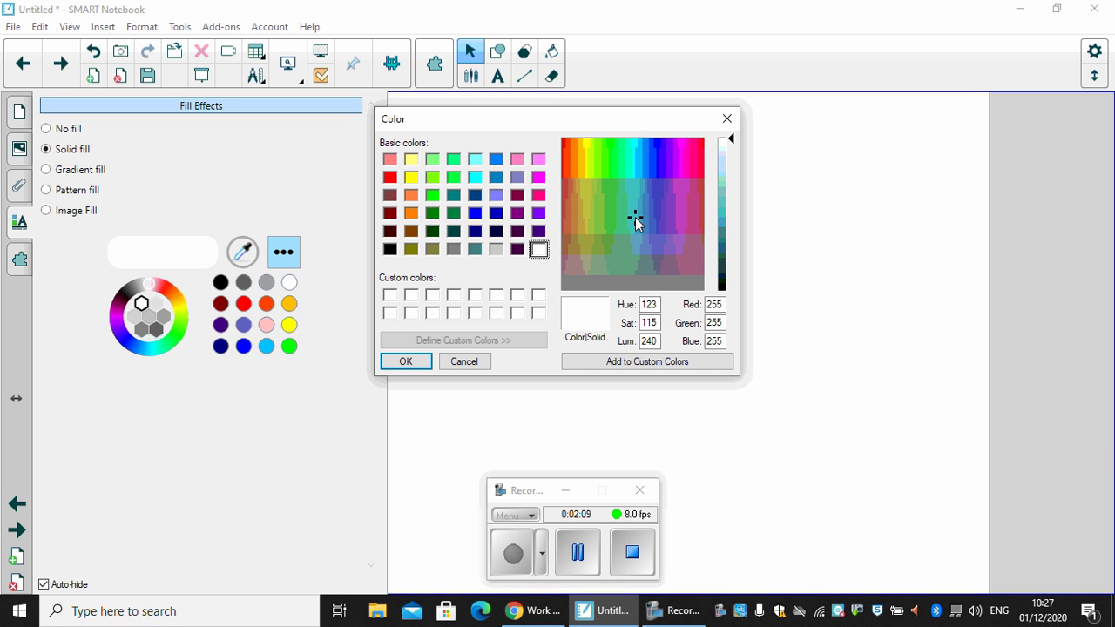
left_click(723, 177)
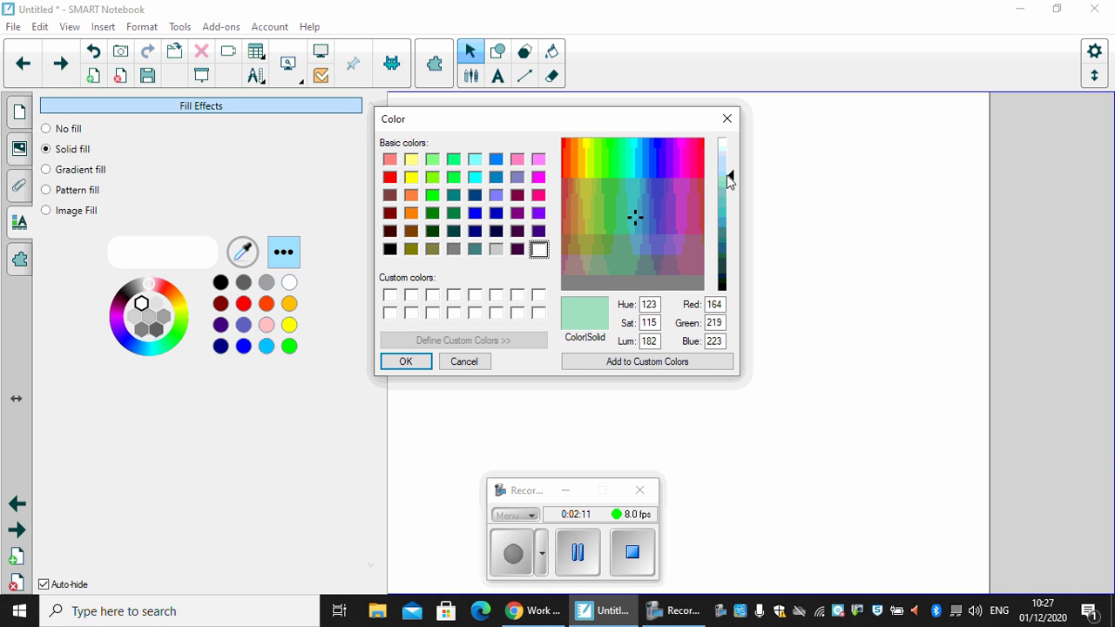
left_click(406, 362)
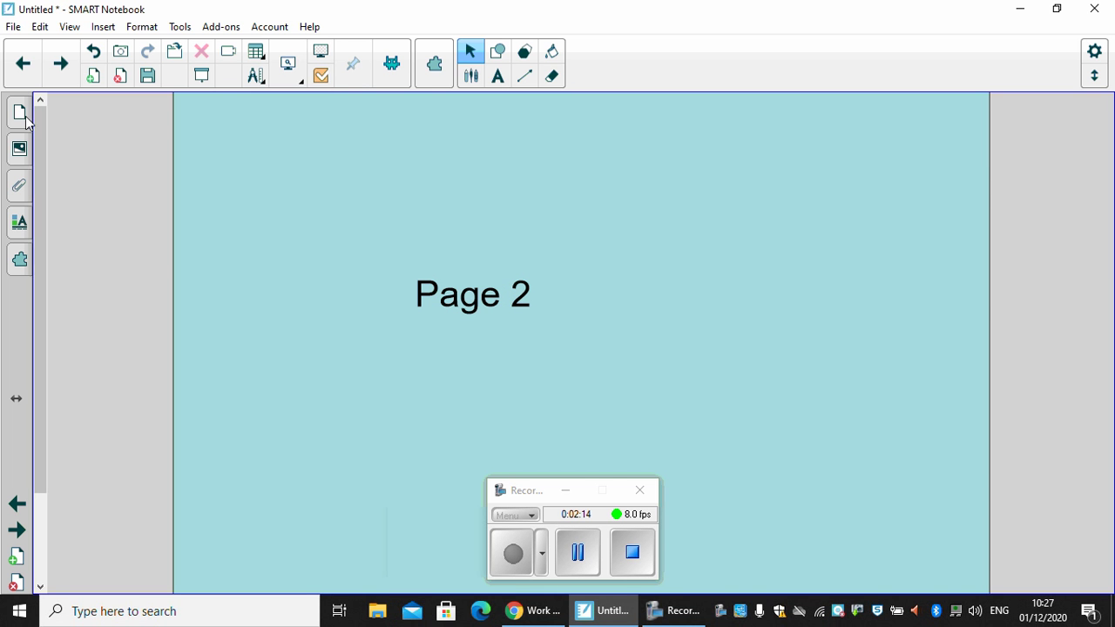
Give page 3 a solid brown background using a custom colour with hue 20, saturation 106 and luminance 128
left_click(20, 113)
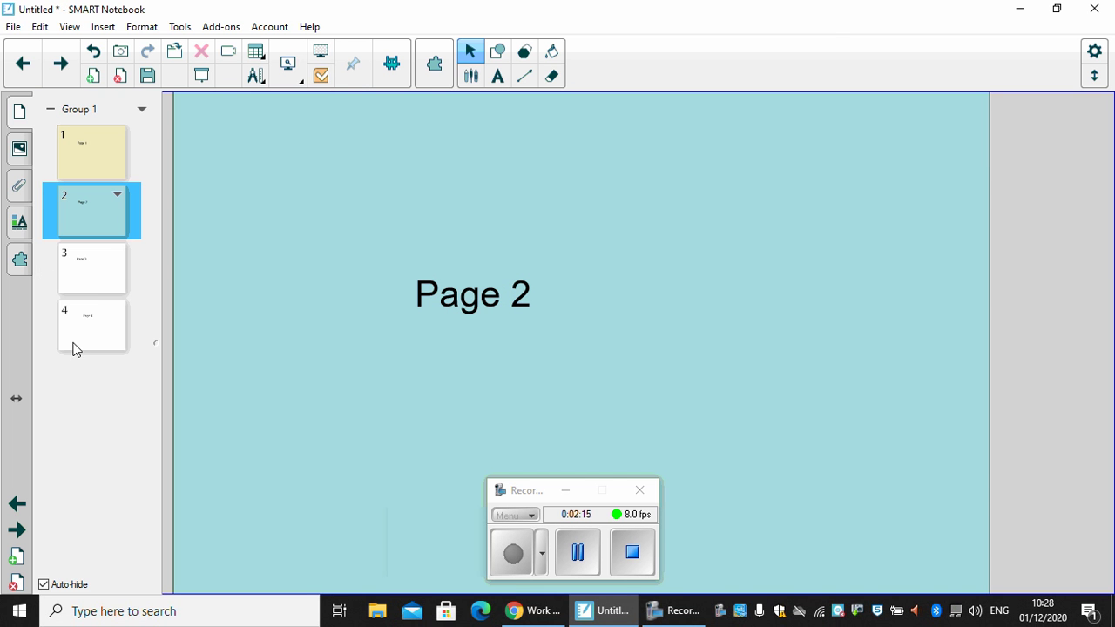
left_click(91, 281)
right_click(276, 224)
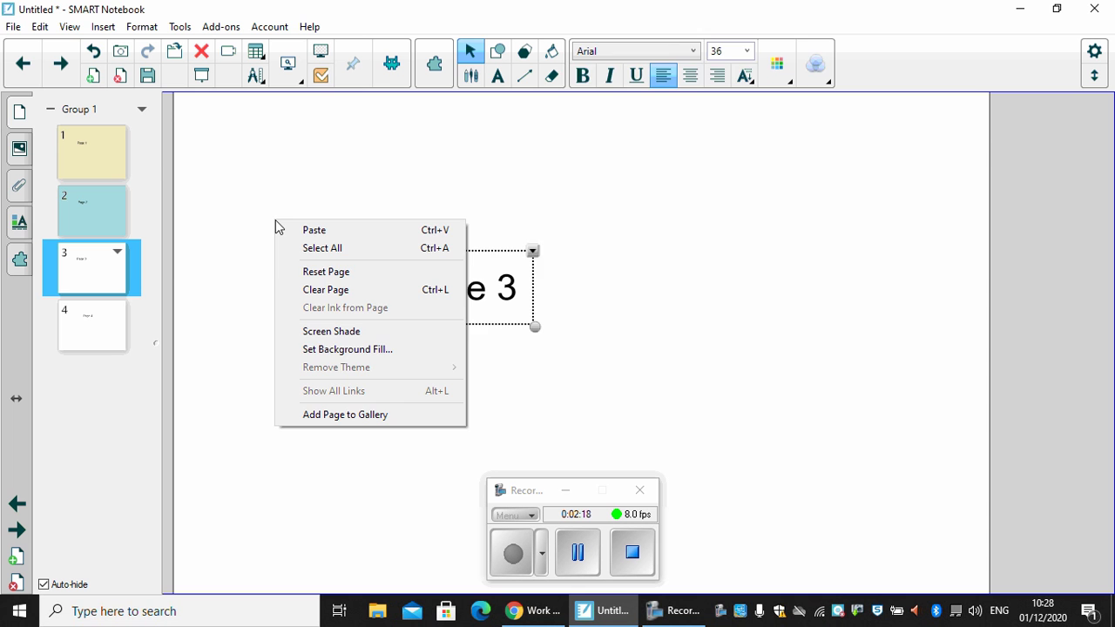
left_click(321, 352)
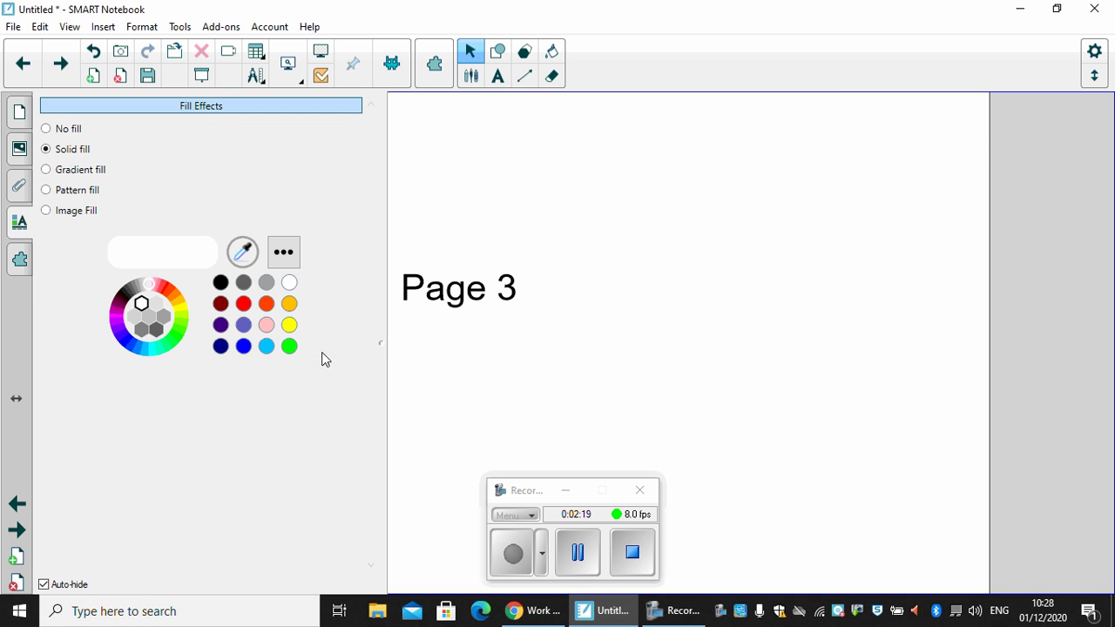
left_click(284, 252)
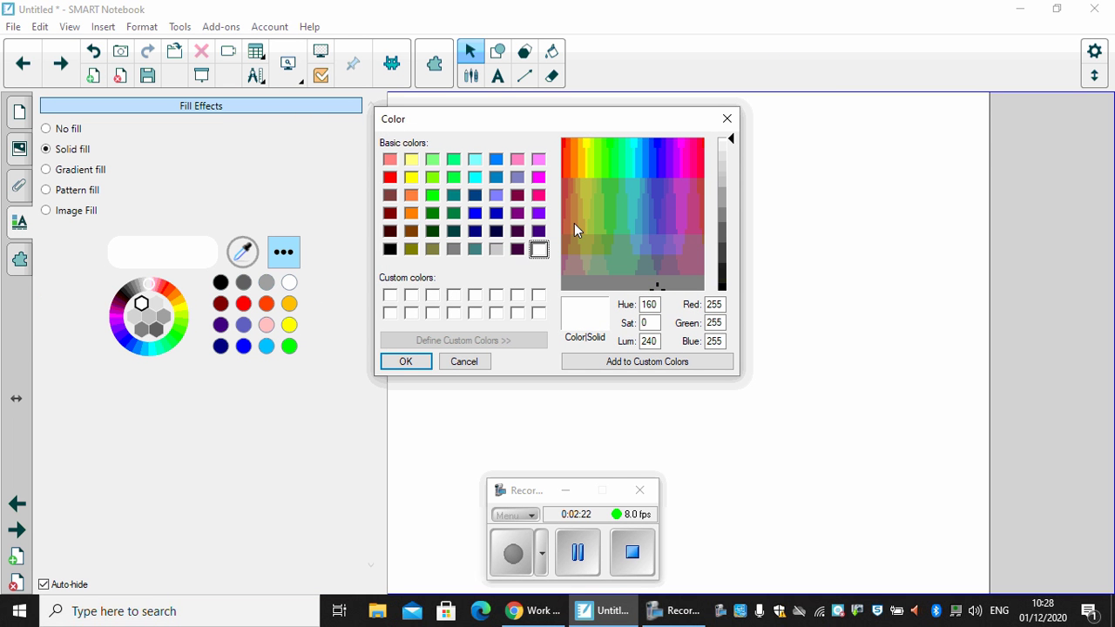
left_click(575, 223)
left_click(727, 209)
left_click(422, 362)
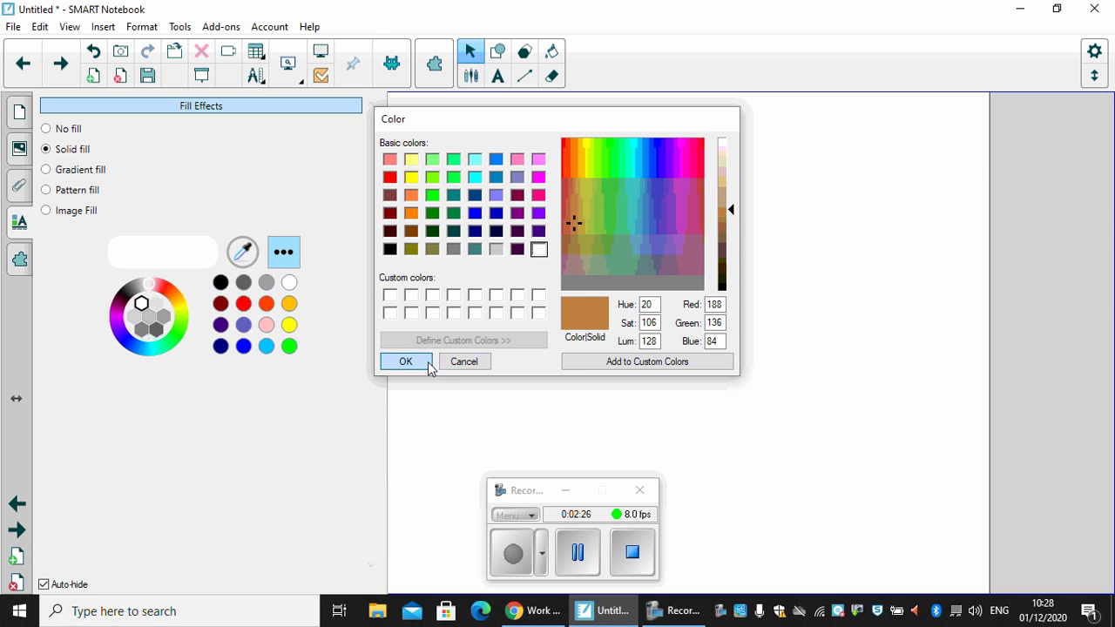
Give page 4 a solid light green background using a custom colour with hue 68, saturation 193 and luminance 185
left_click(19, 111)
left_click(81, 340)
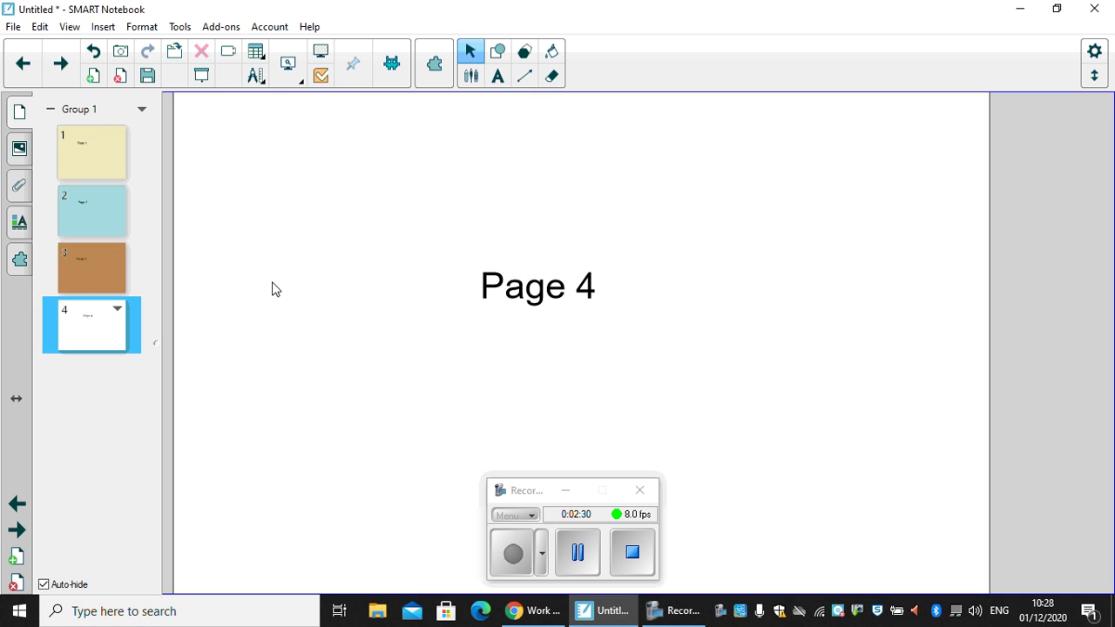
right_click(272, 282)
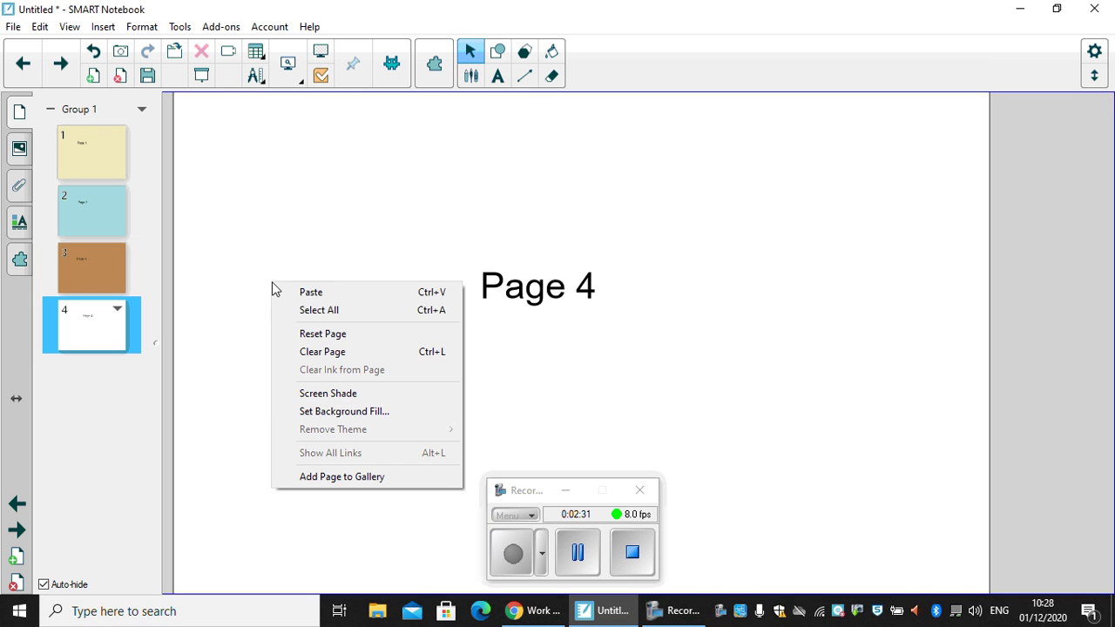
left_click(357, 413)
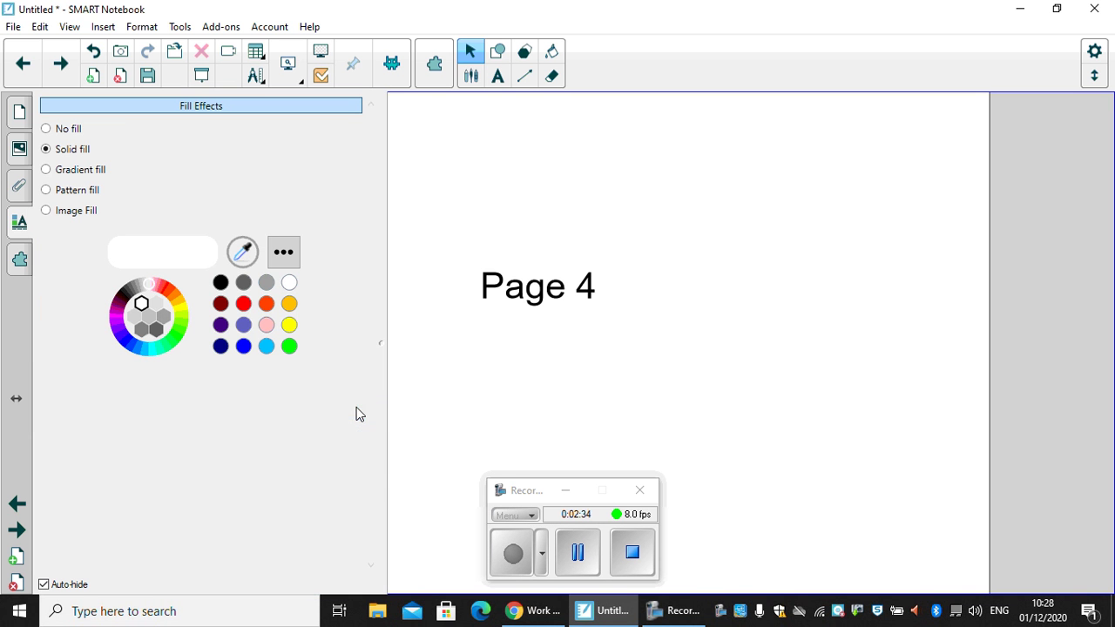
left_click(286, 256)
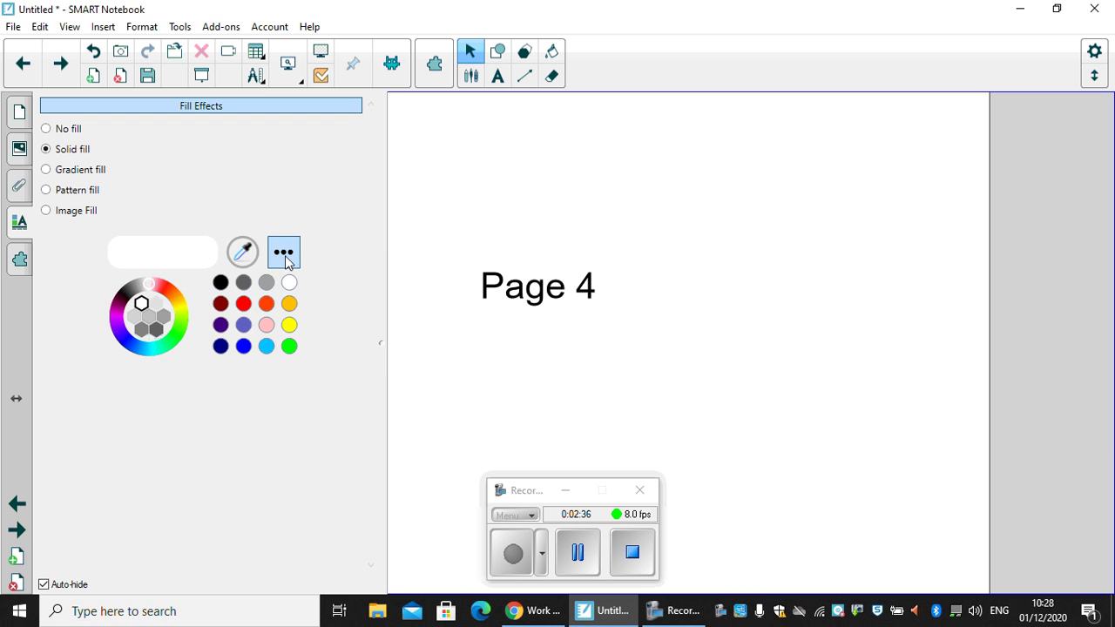
left_click(603, 168)
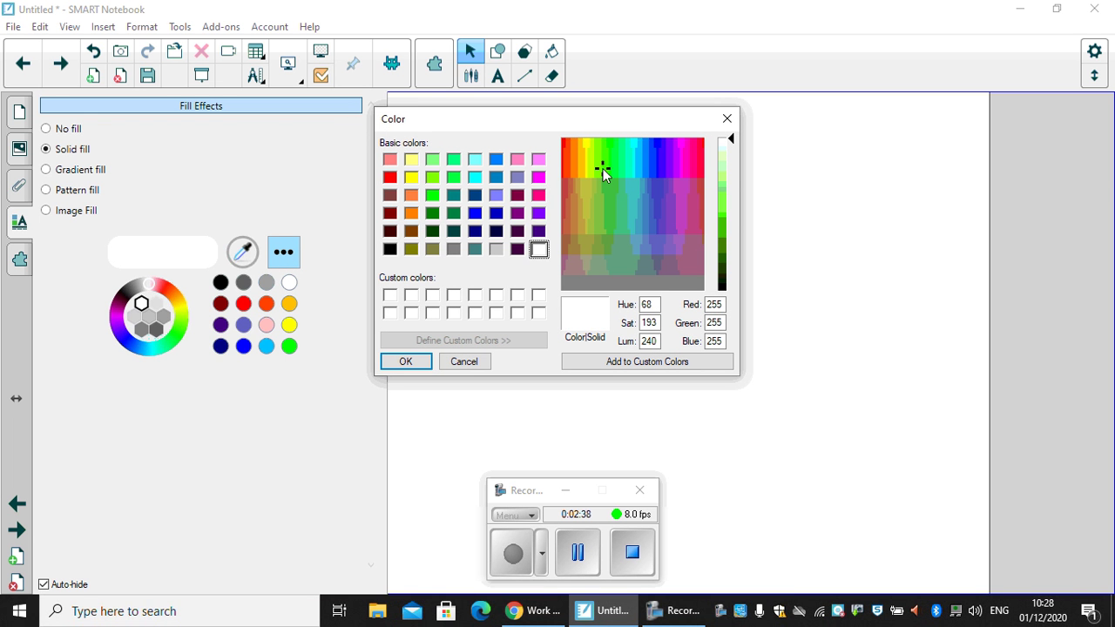
left_click(729, 176)
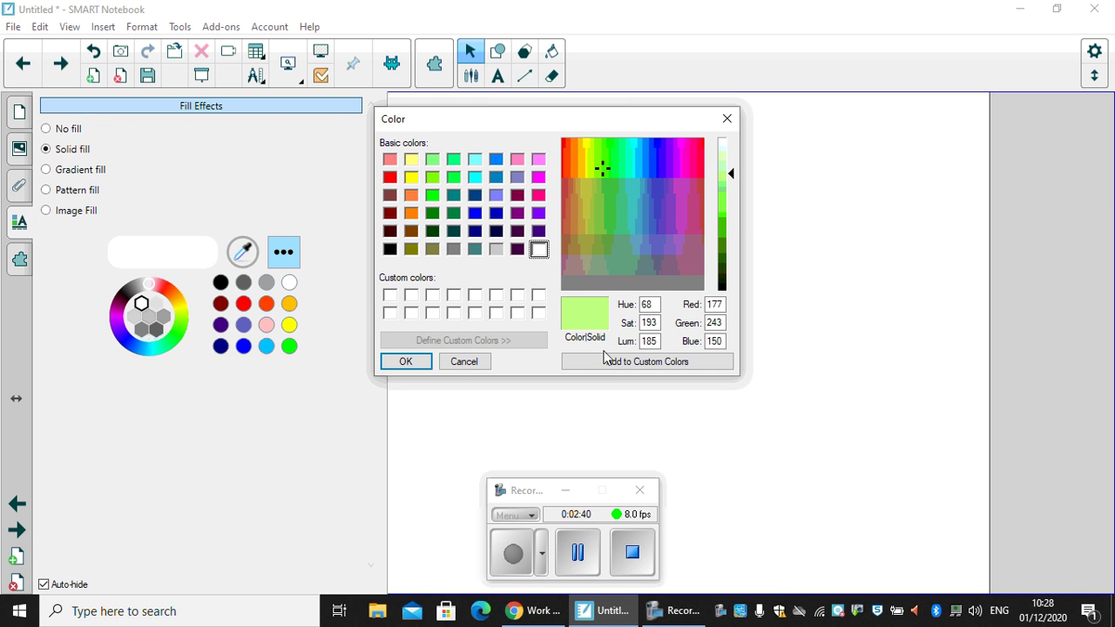
left_click(405, 361)
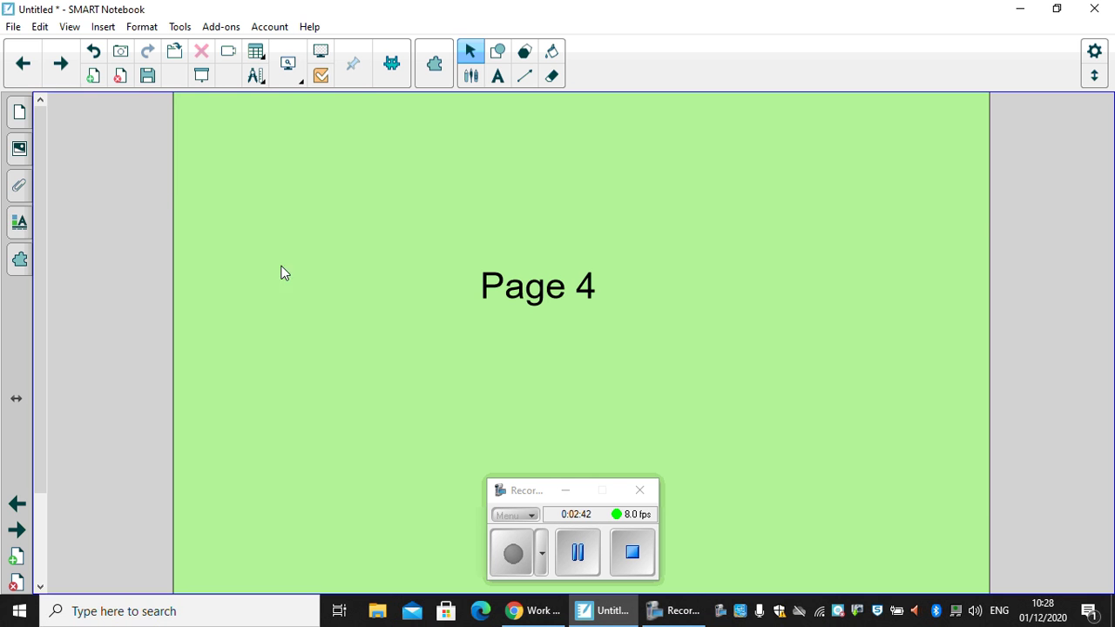
Show the page thumbnails, look through the coloured pages and return to page 1
left_click(19, 113)
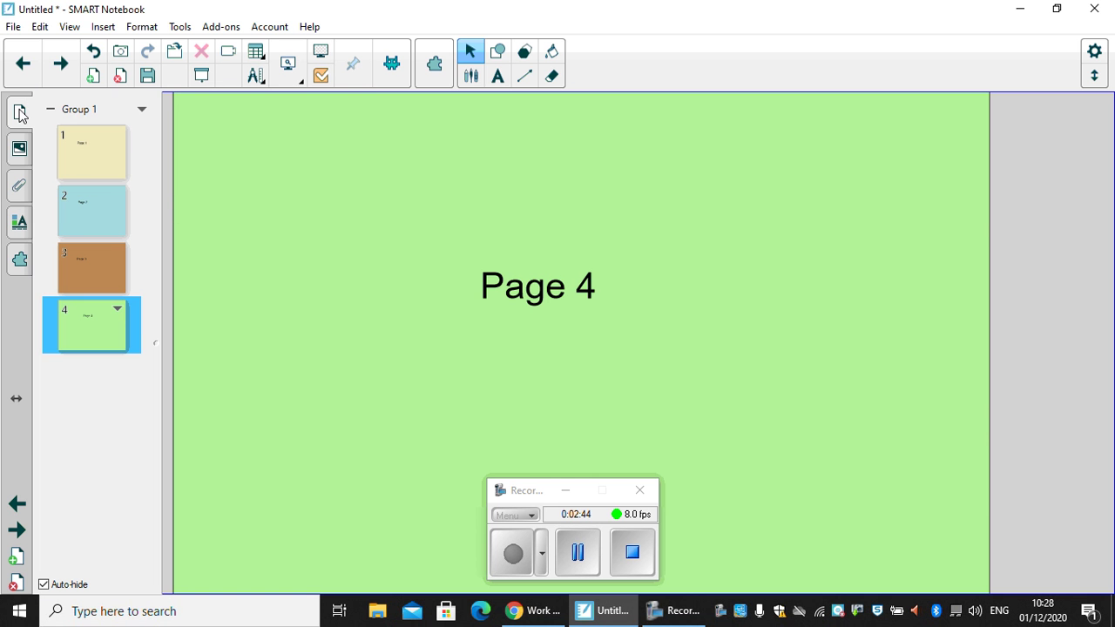
left_click(114, 149)
left_click(103, 201)
left_click(107, 302)
left_click(104, 153)
left_click(262, 186)
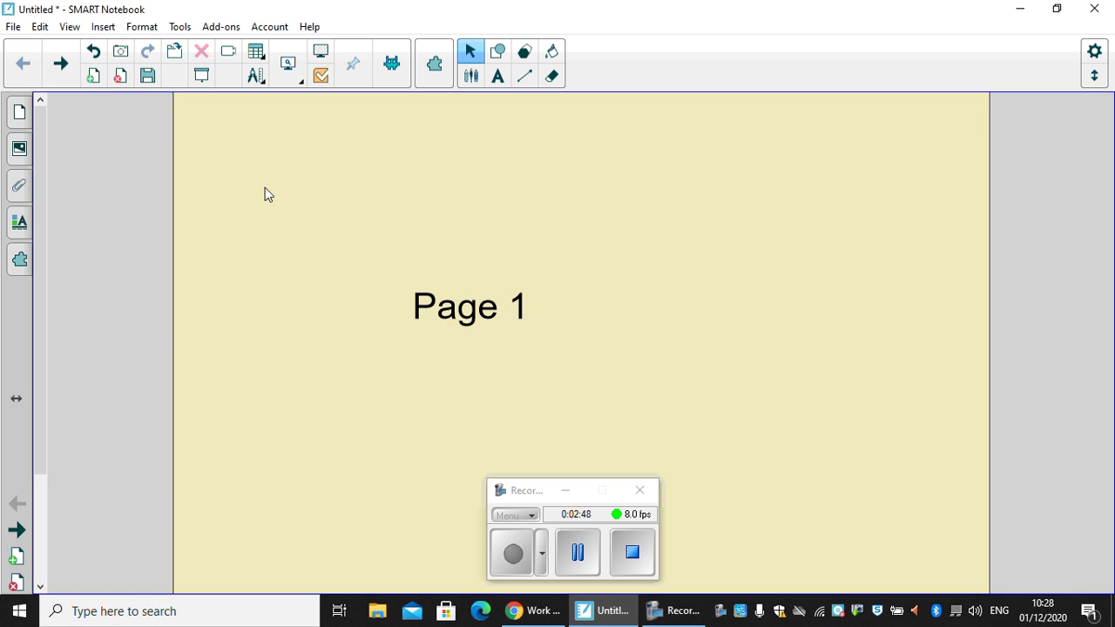
Page forward one page at a time from page 1 to page 4, and back again to page 1
left_click(60, 65)
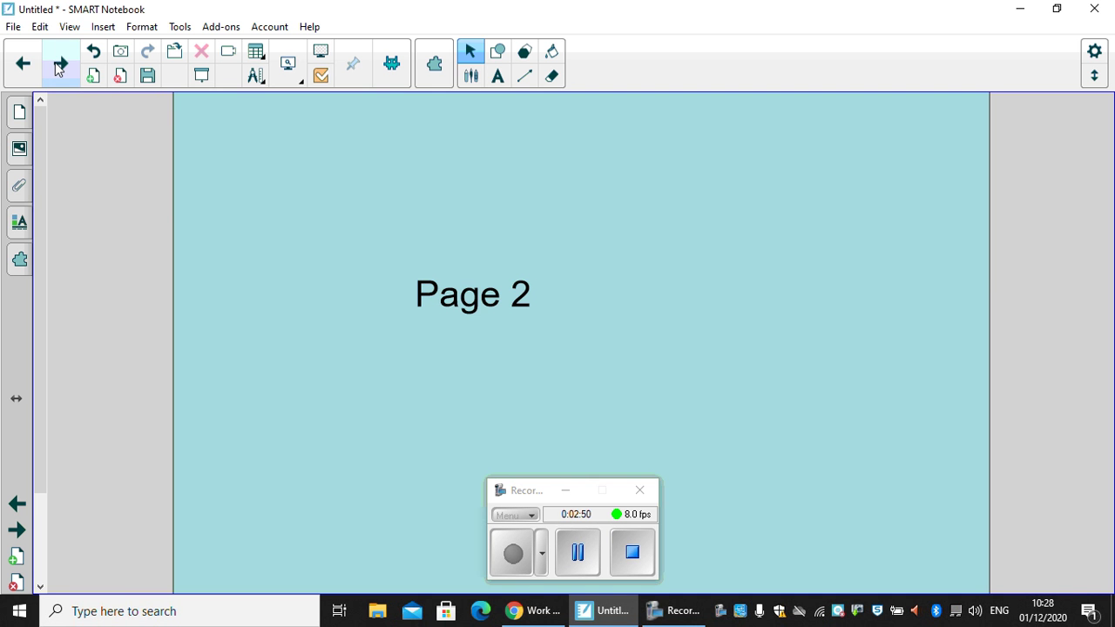
left_click(59, 65)
left_click(59, 65)
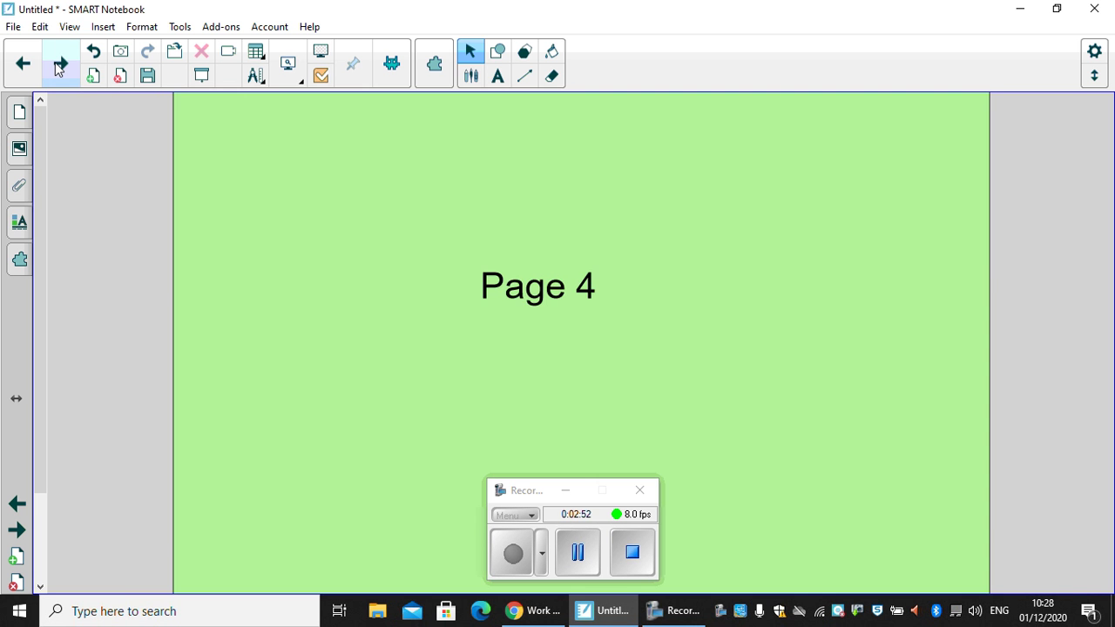
left_click(20, 66)
left_click(20, 66)
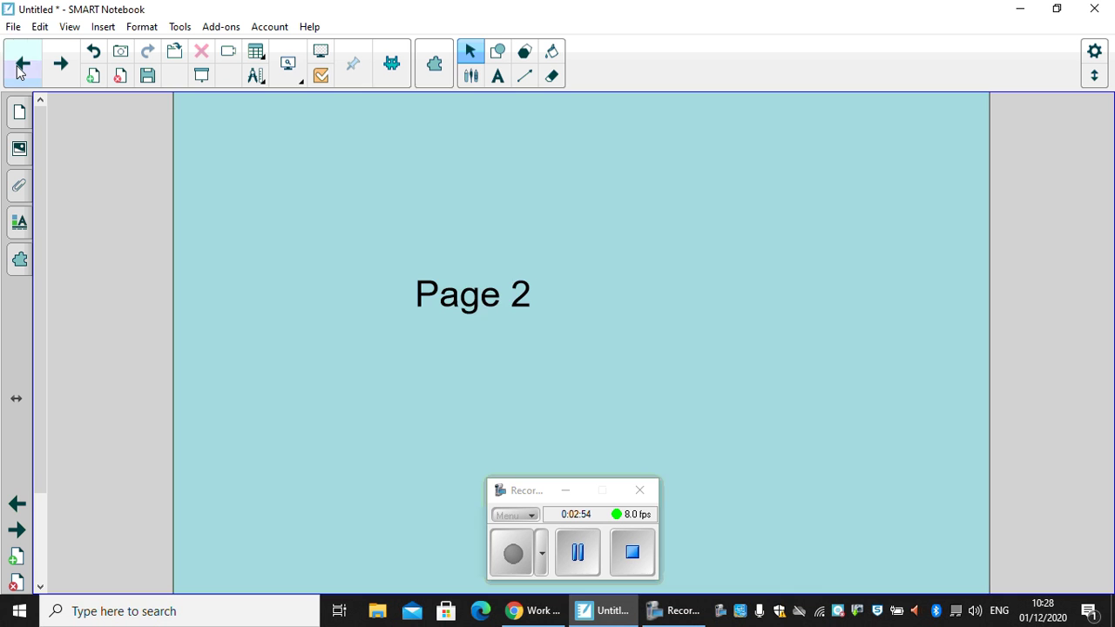
left_click(20, 67)
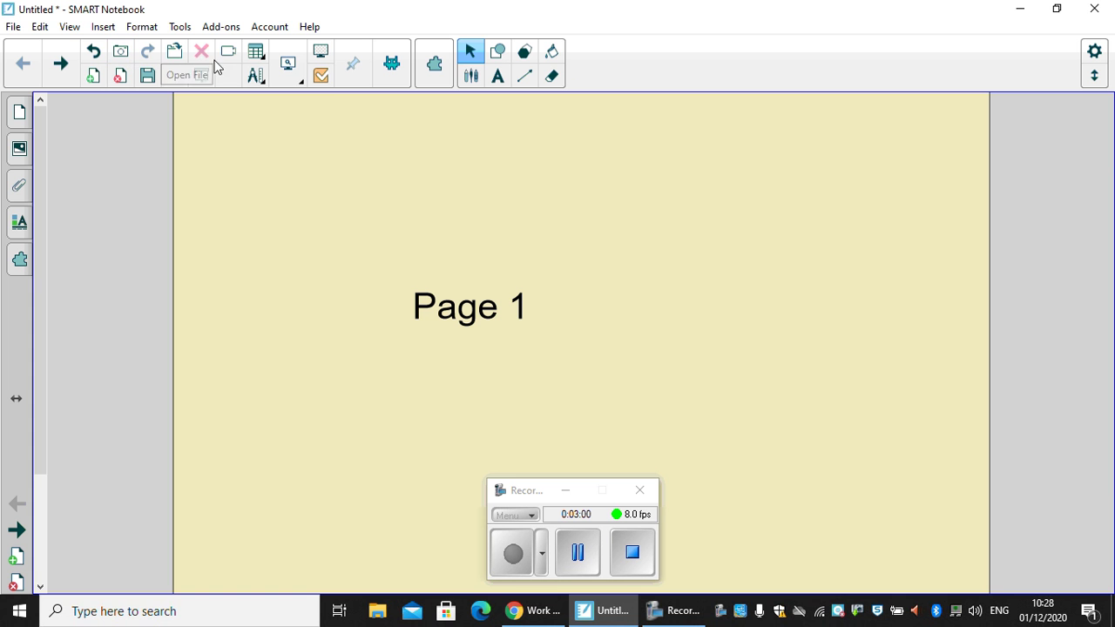
Switch the view to Dual Page Display and go through the page thumbnails up to page 4 and back to page 1
left_click(294, 76)
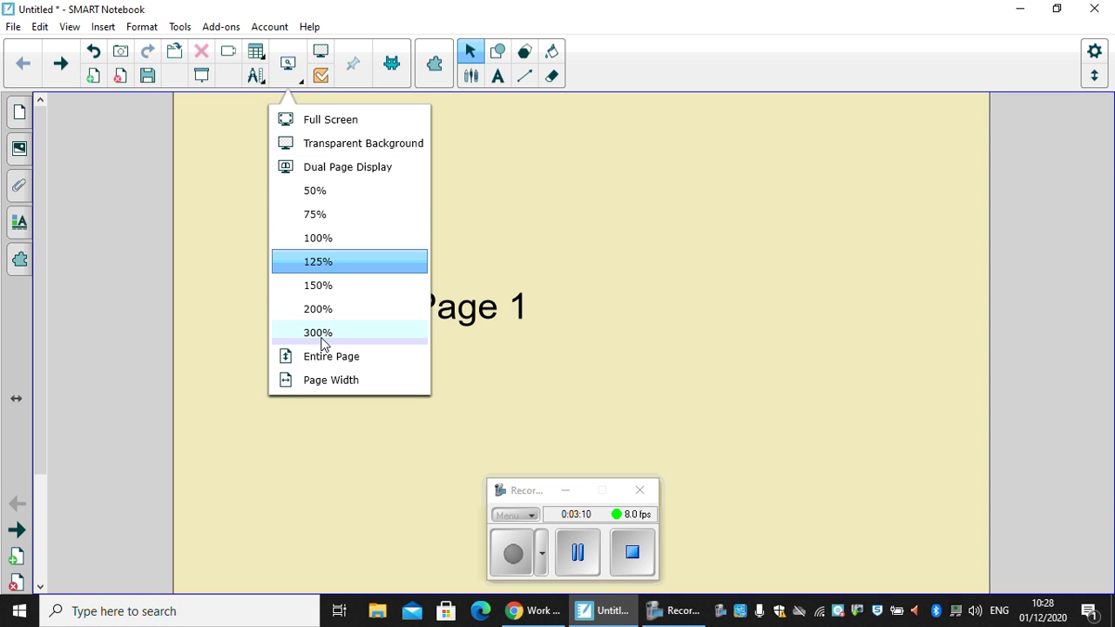
left_click(316, 170)
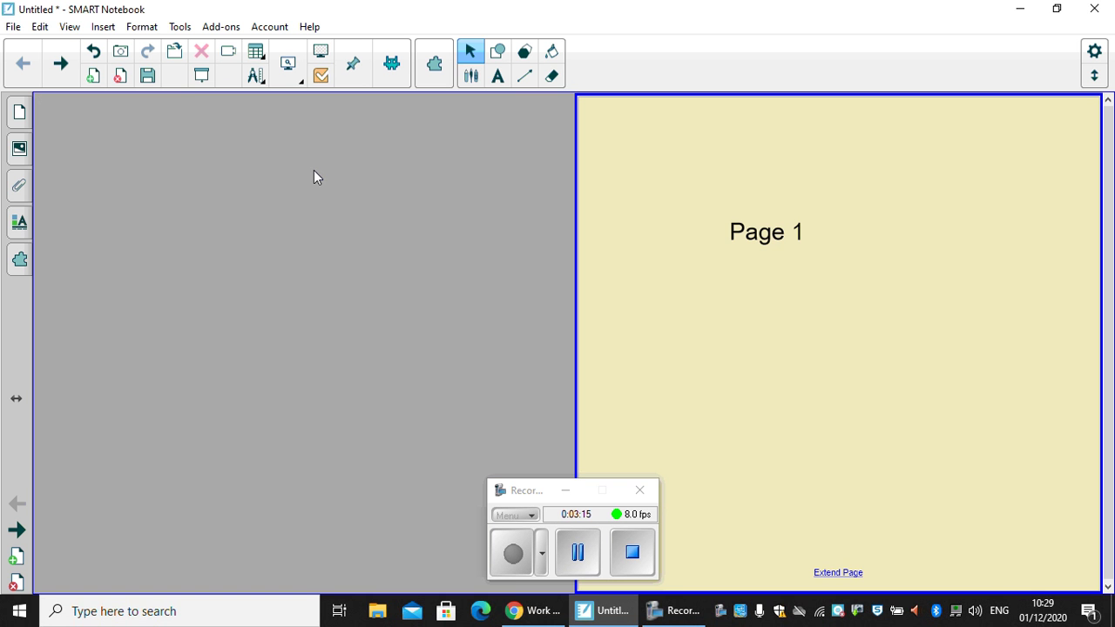
left_click(19, 111)
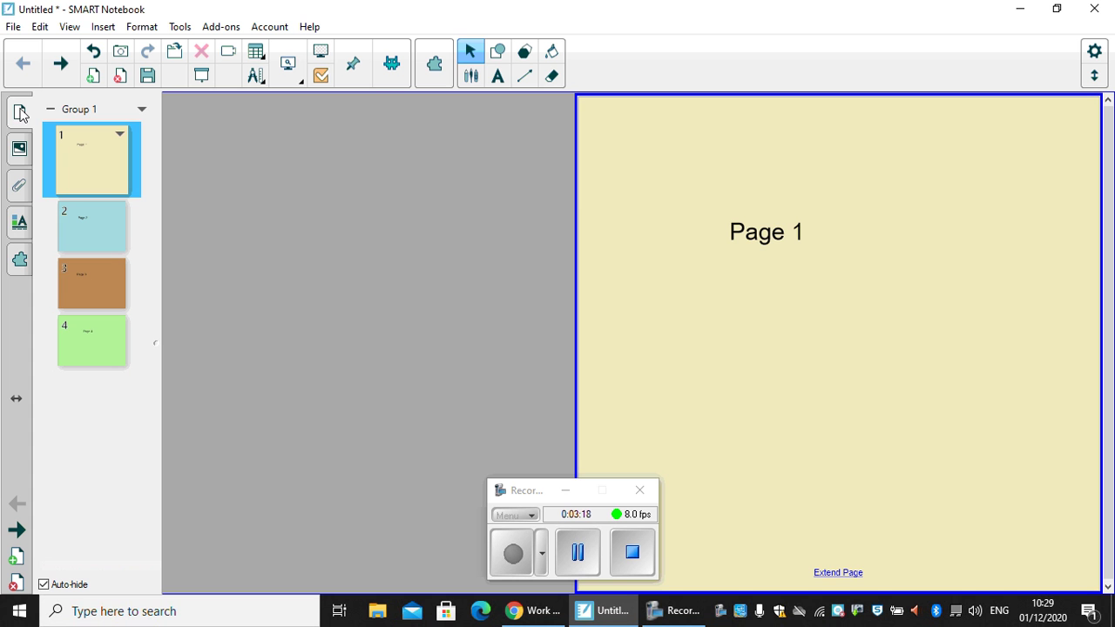
left_click(93, 233)
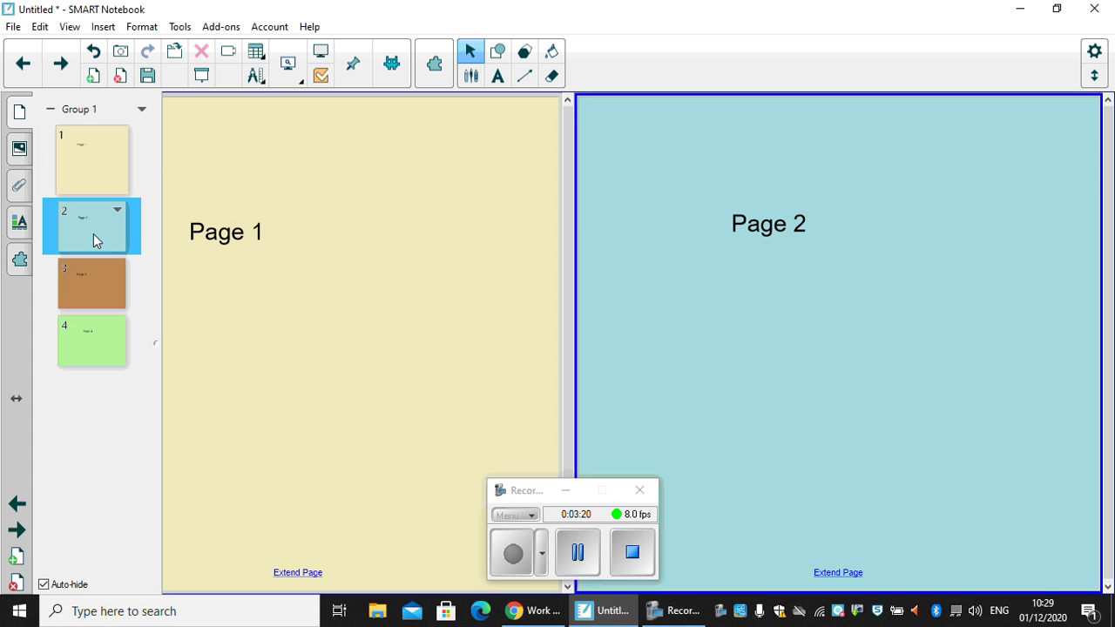
left_click(97, 296)
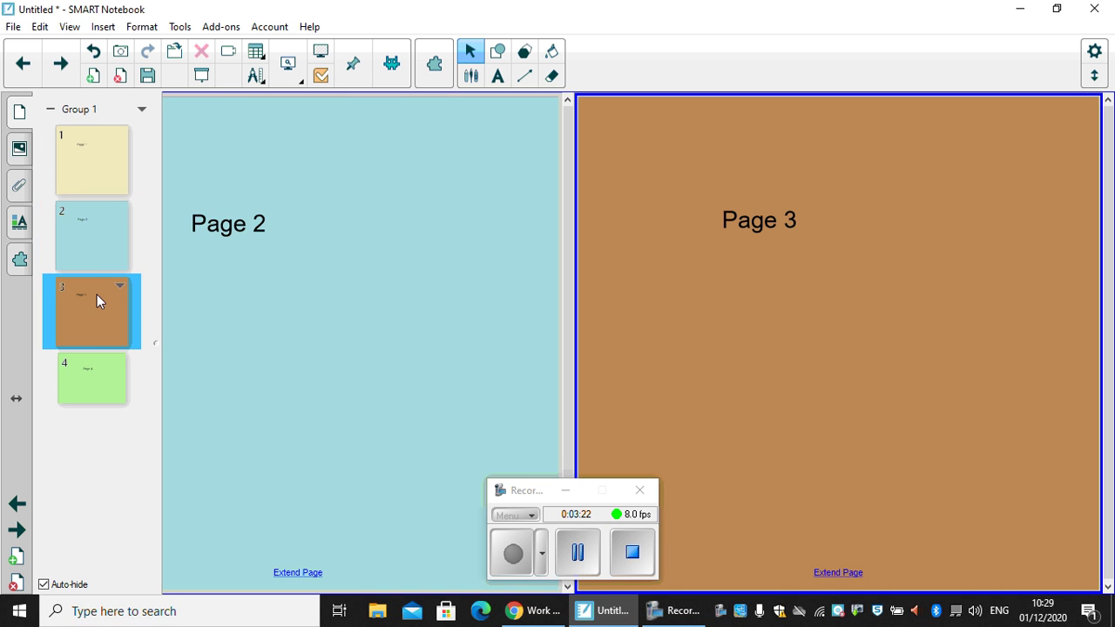
left_click(100, 397)
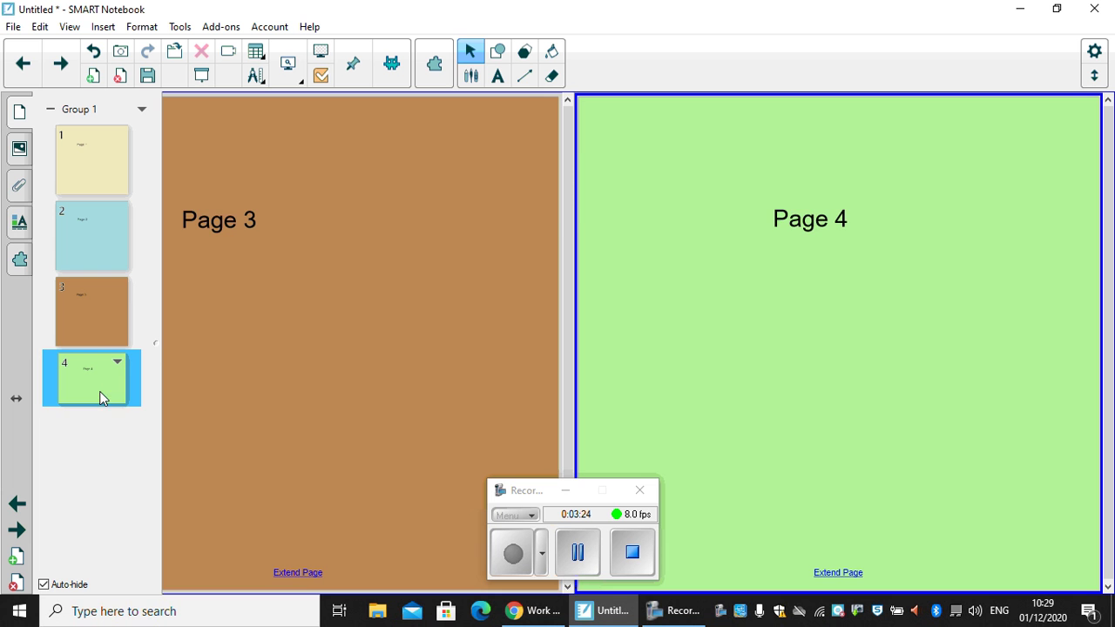
left_click(98, 324)
left_click(89, 263)
left_click(88, 183)
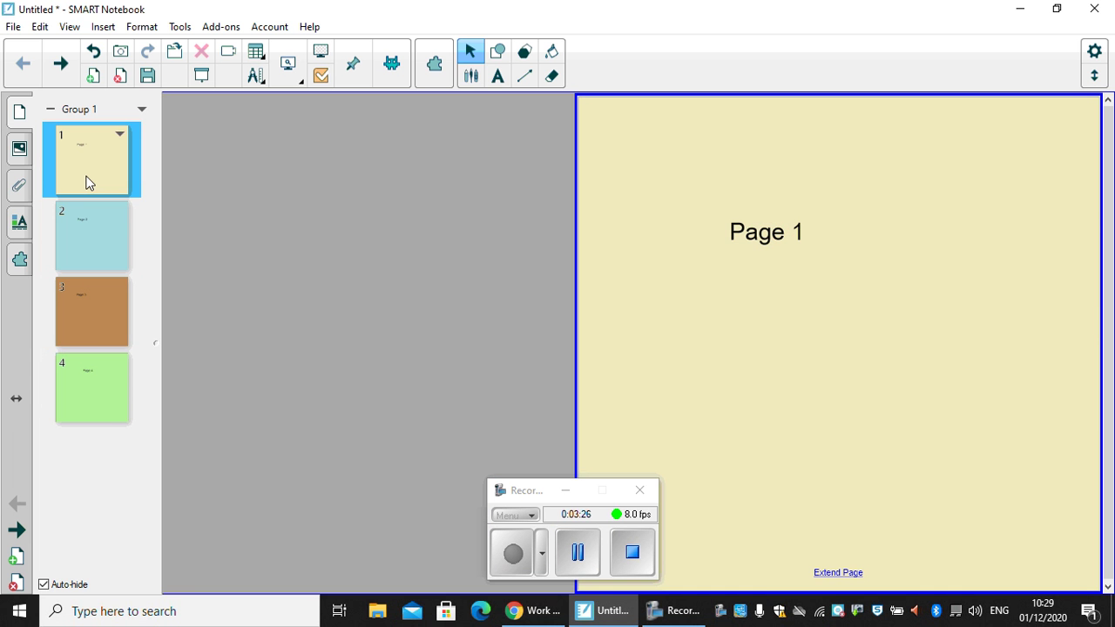
Page forward through the side-by-side pages to pages 3 and 4, and go back to pages 2 and 3
left_click(60, 74)
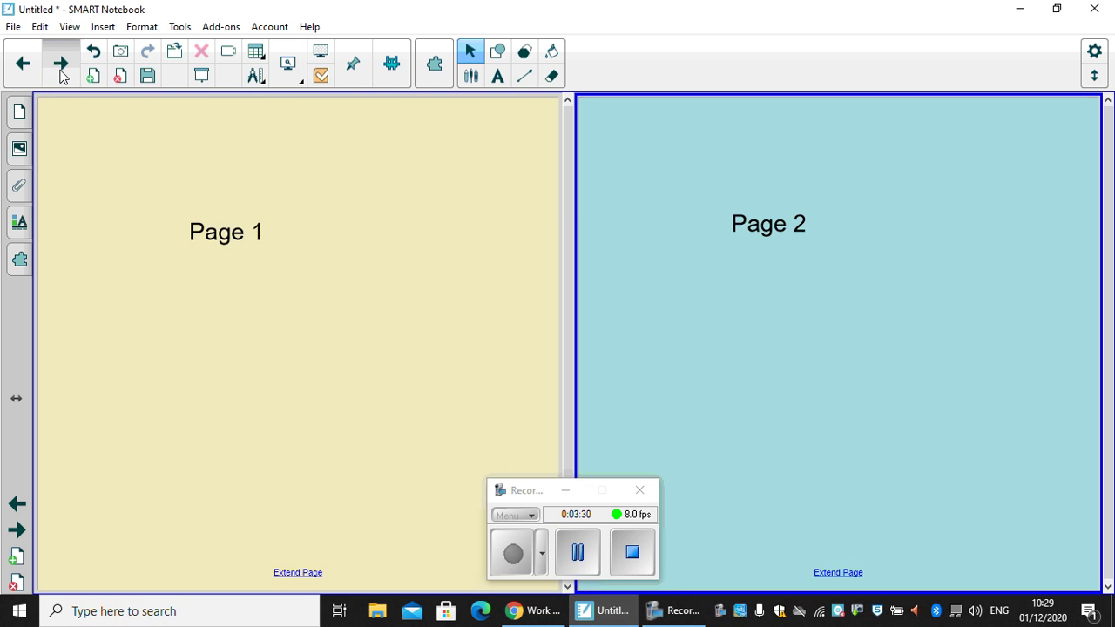
left_click(60, 74)
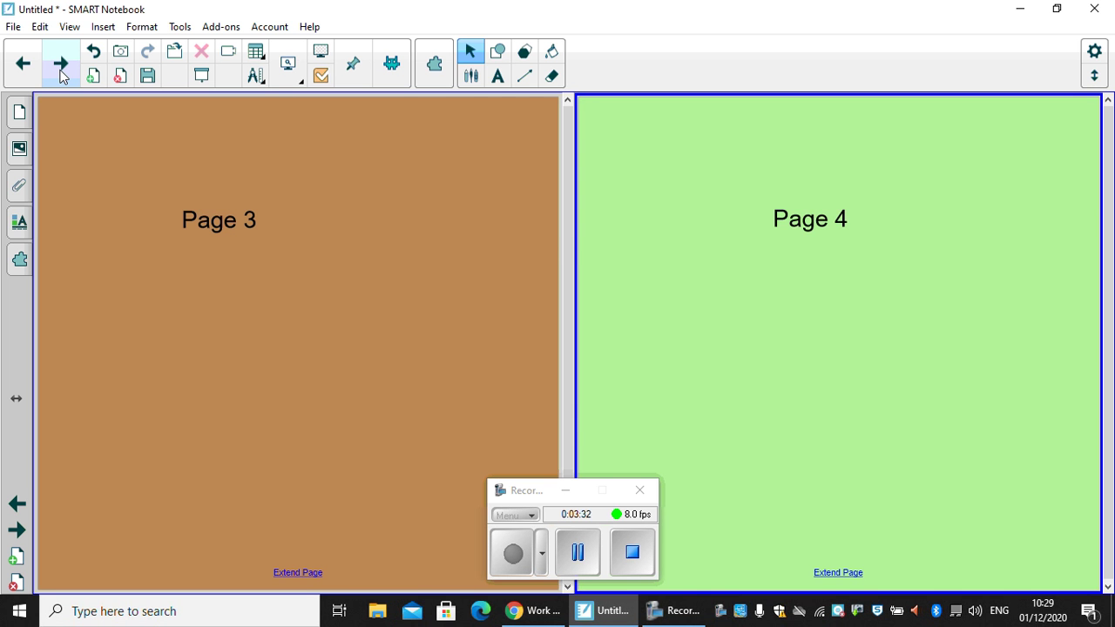
left_click(28, 78)
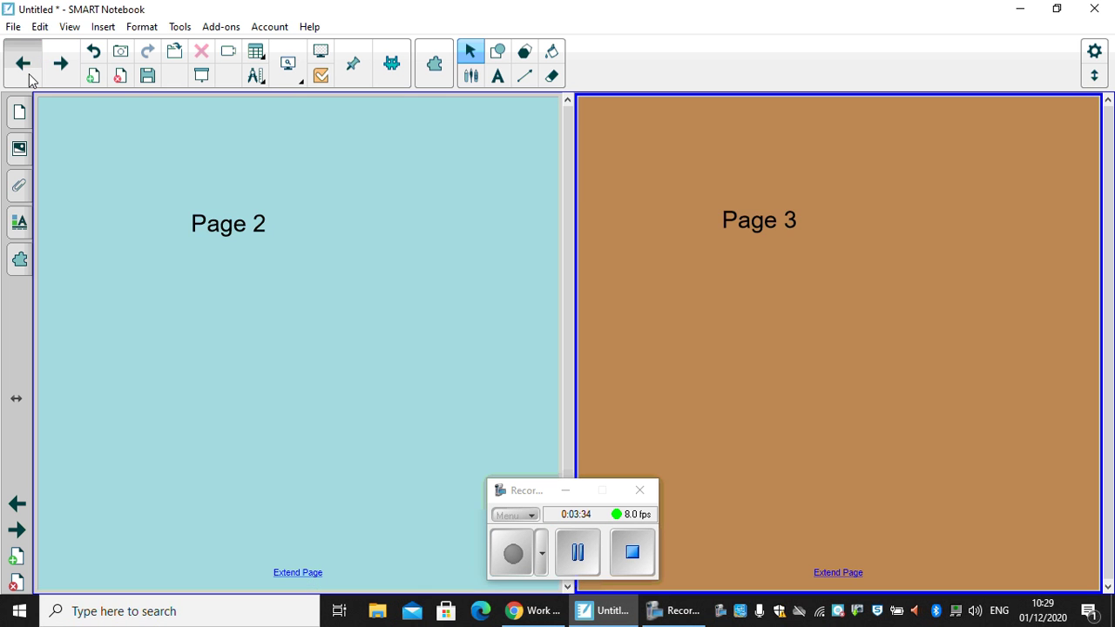
Go back to pages 1 and 2, switch to Single Page Display and return to Dual Page Display
left_click(29, 78)
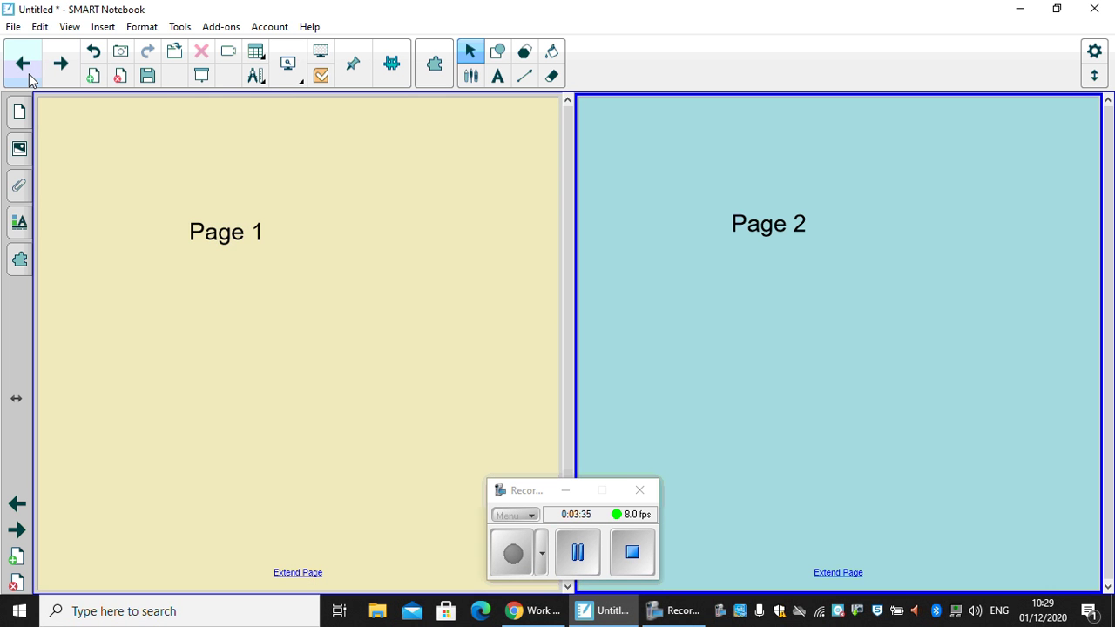
left_click(296, 75)
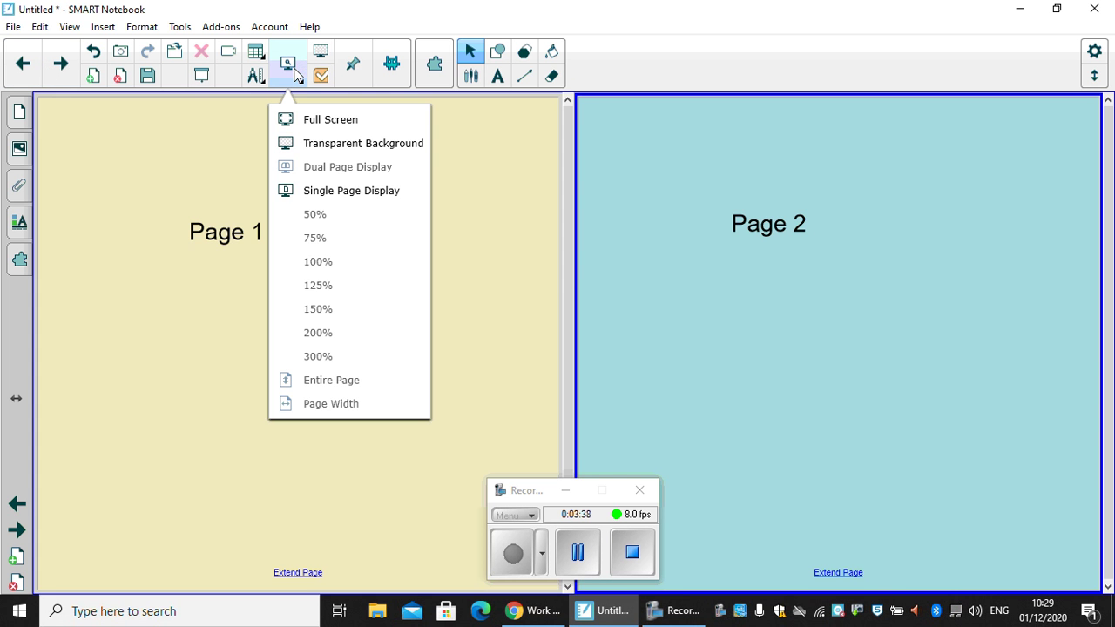
left_click(317, 186)
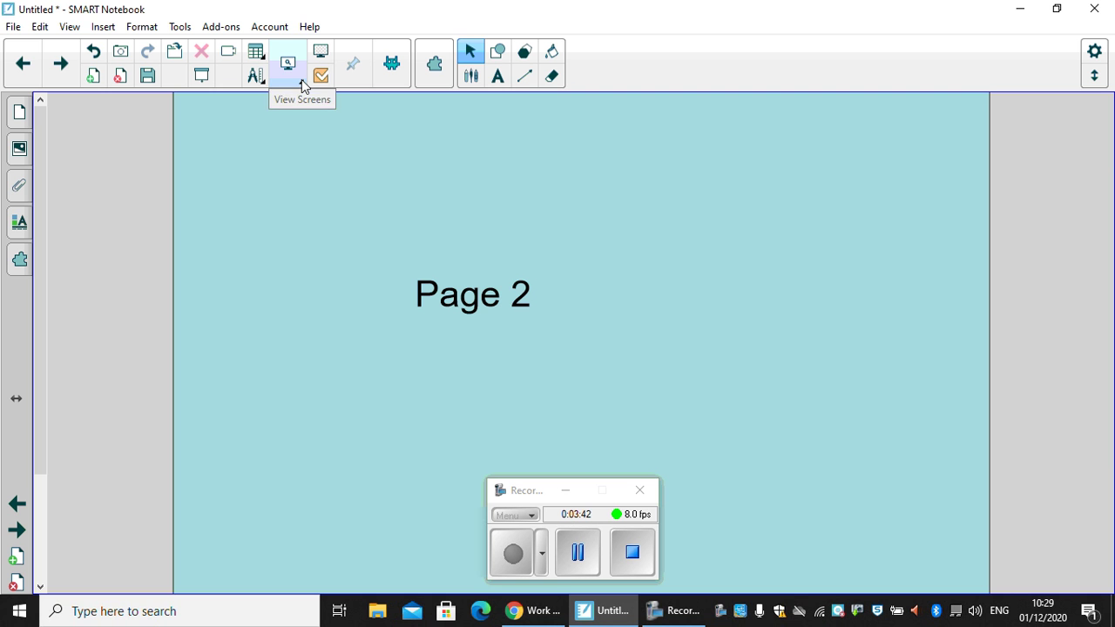
left_click(301, 83)
left_click(318, 174)
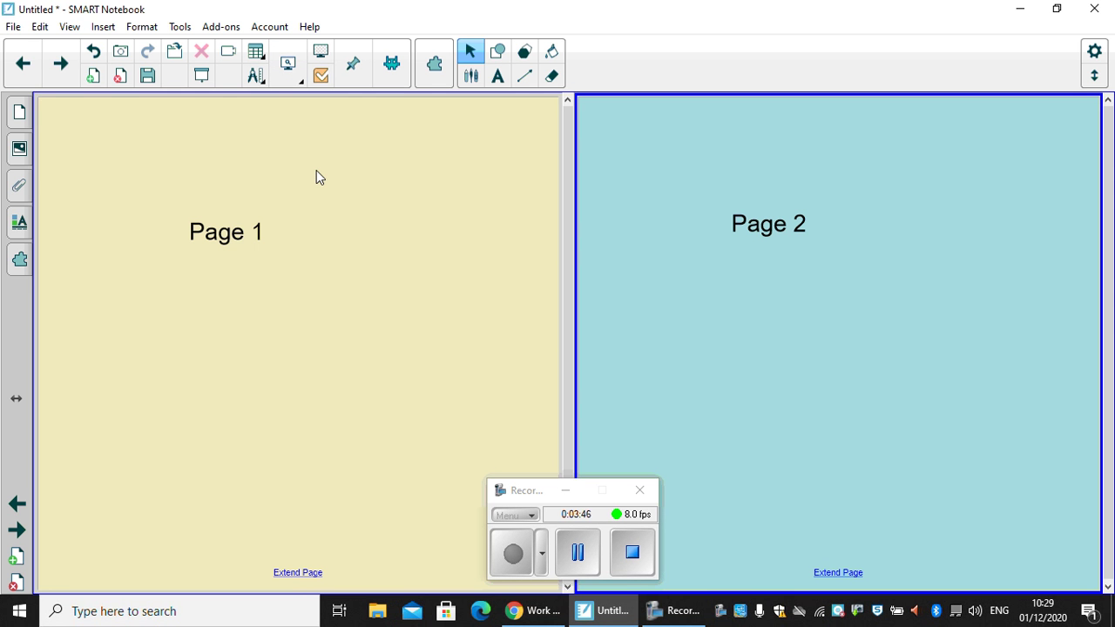
Switch the active page between page 1 and page 2, and pin page 1
left_click(313, 190)
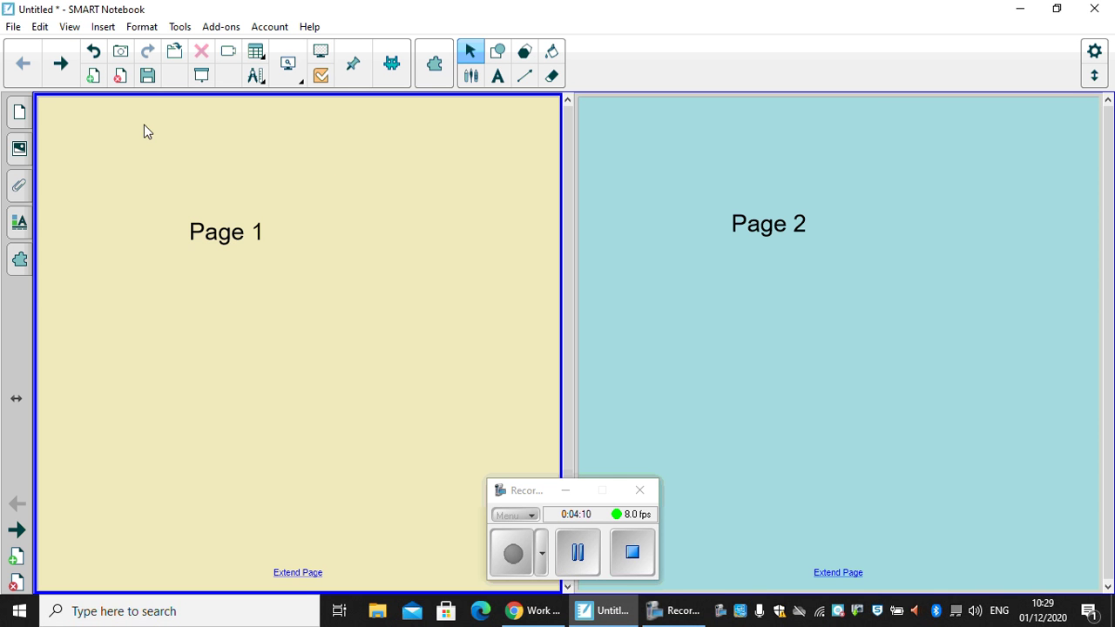
left_click(672, 158)
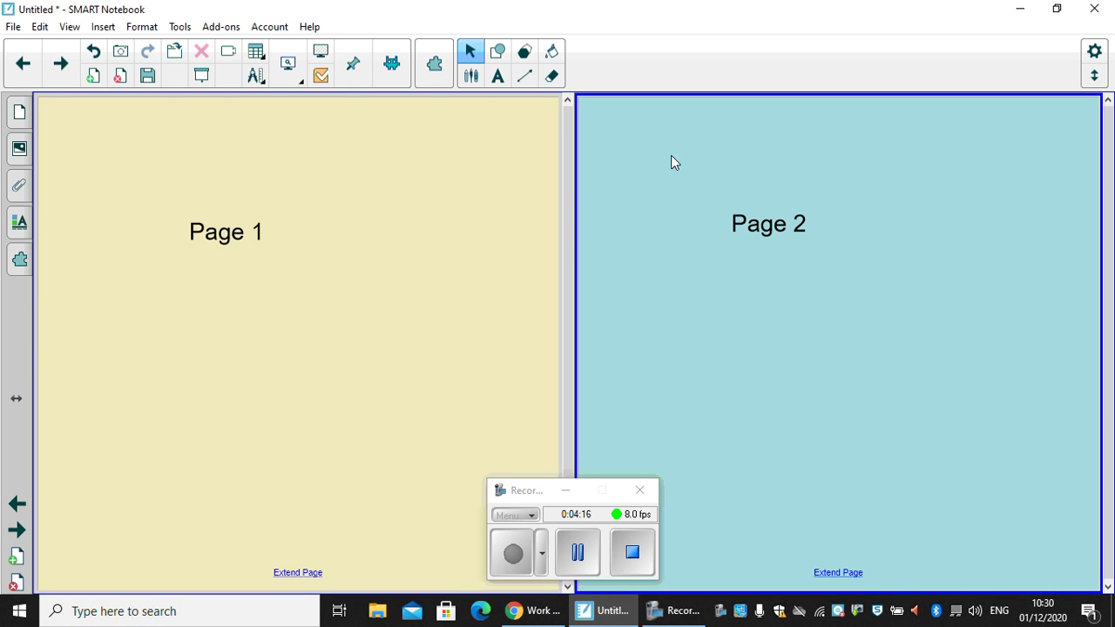
left_click(438, 179)
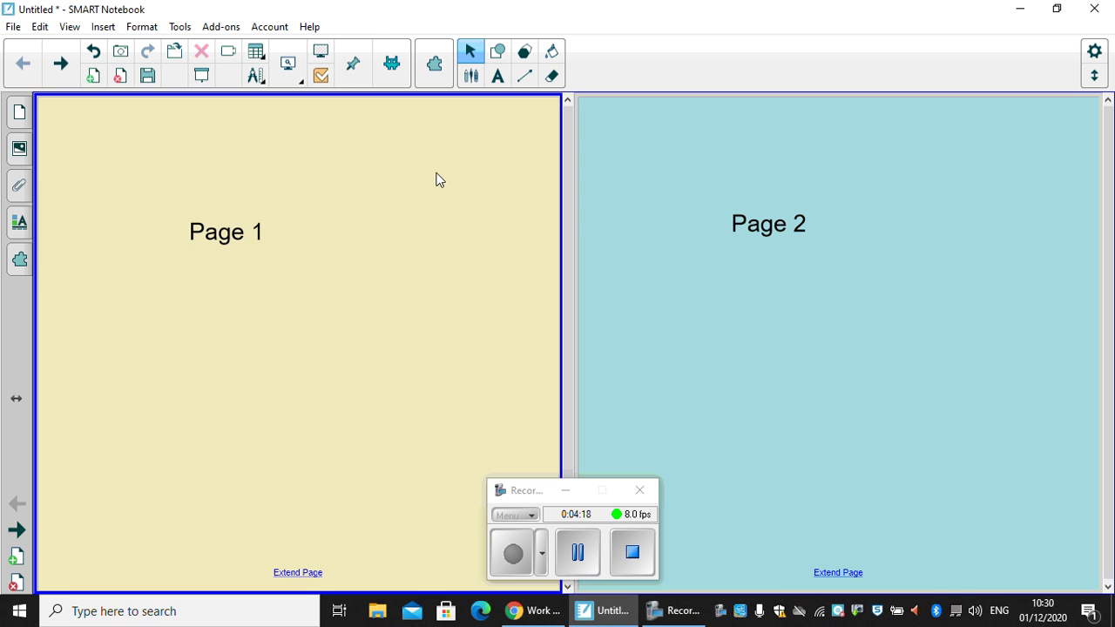
left_click(354, 66)
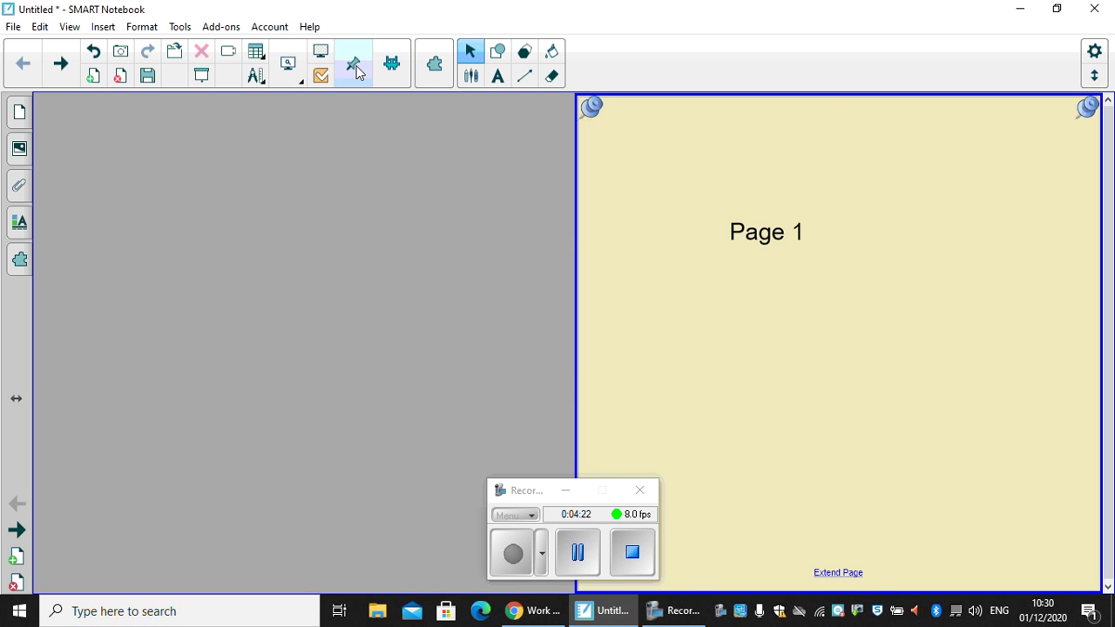
Page forward from page 2 to page 4 alongside the pinned page 1
left_click(59, 65)
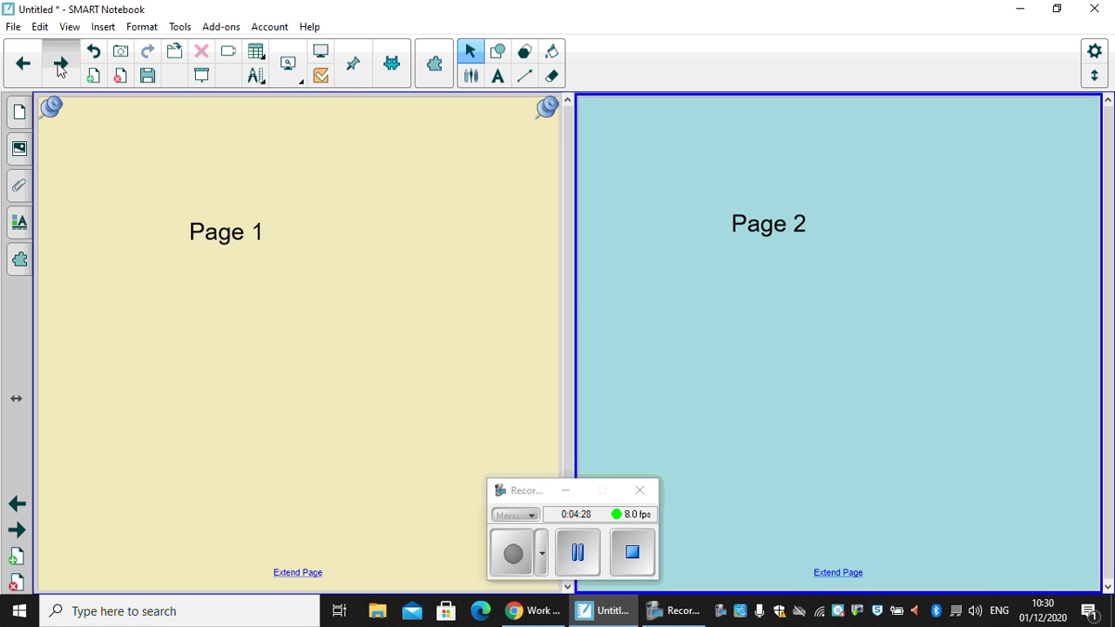
left_click(59, 67)
left_click(60, 66)
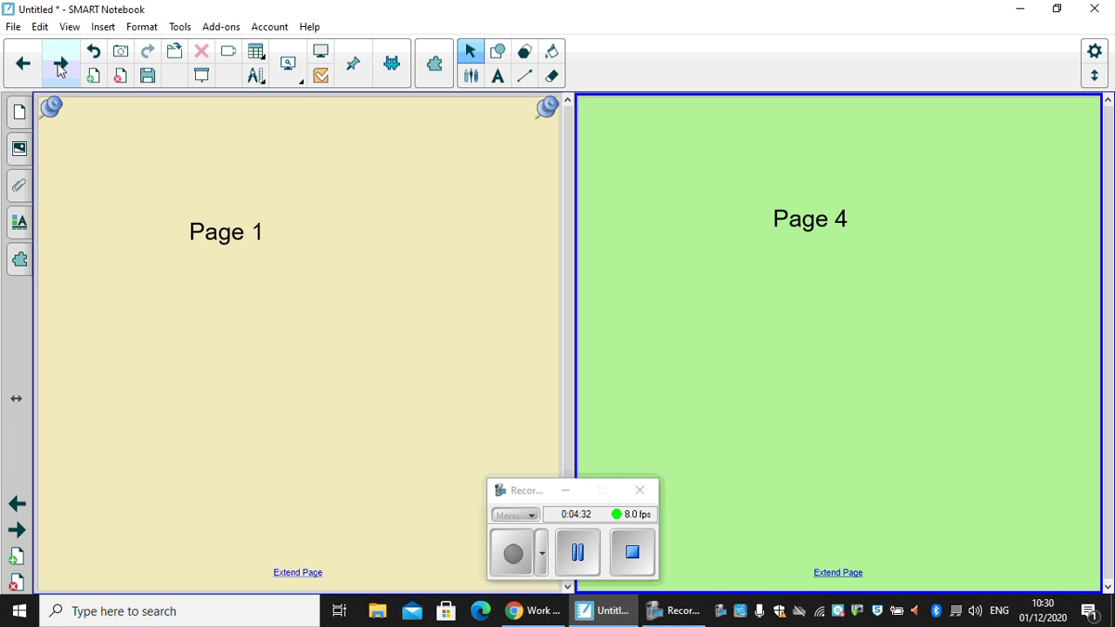
Unpin page 1 and page forward to display pages 1 and 2 side by side
left_click(279, 179)
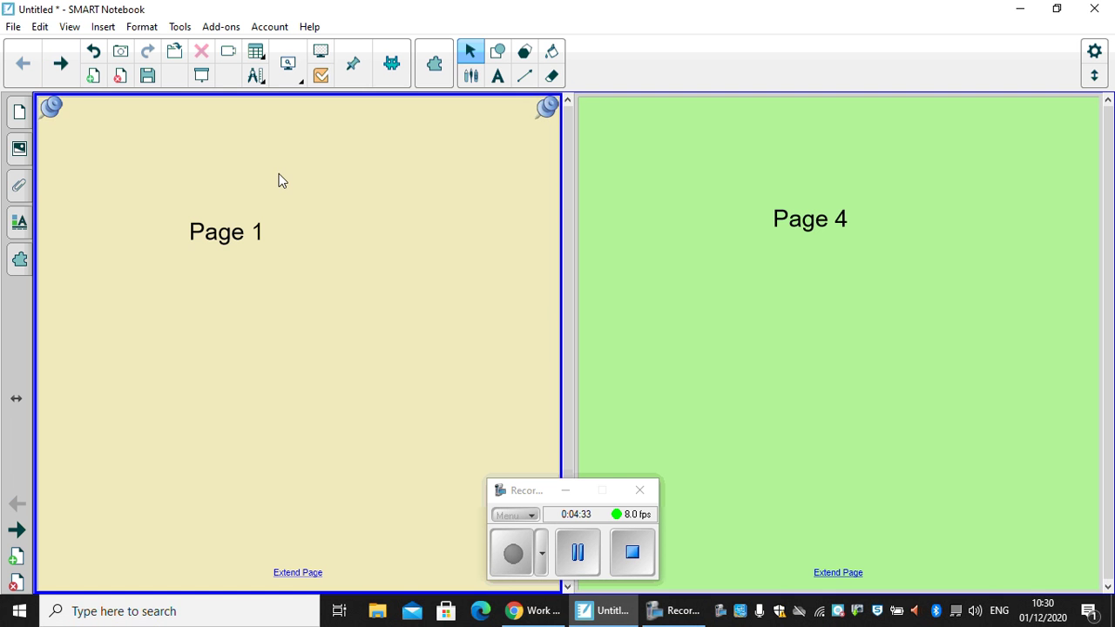
left_click(353, 66)
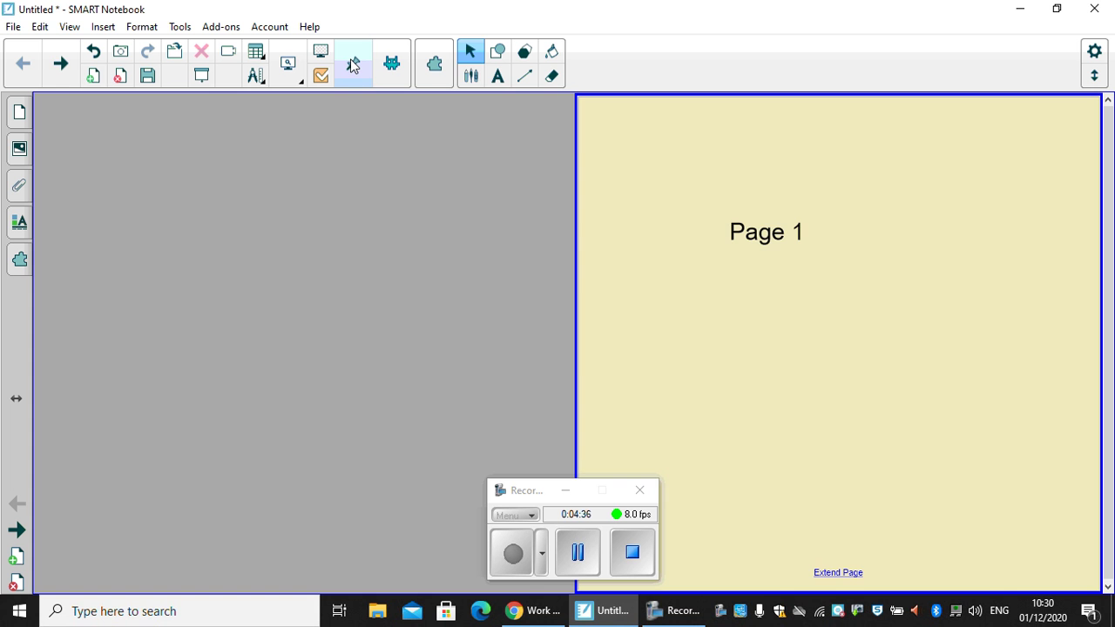
left_click(60, 65)
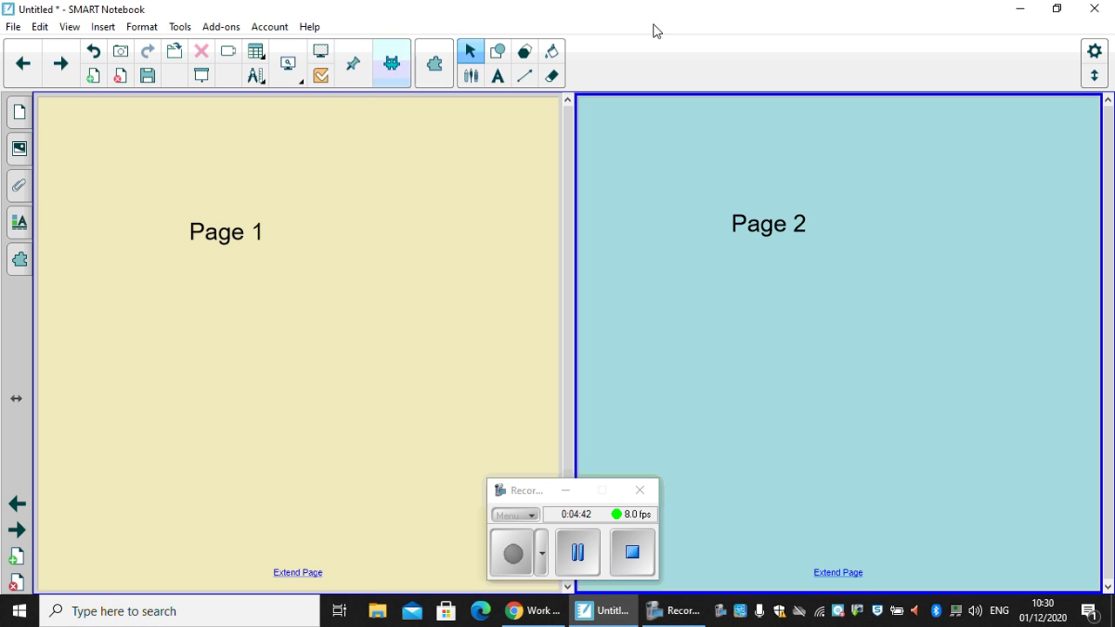
Examine where the Pin Page action is in the Customise Toolbar window and on the toolbar, and close the window
left_click(1096, 52)
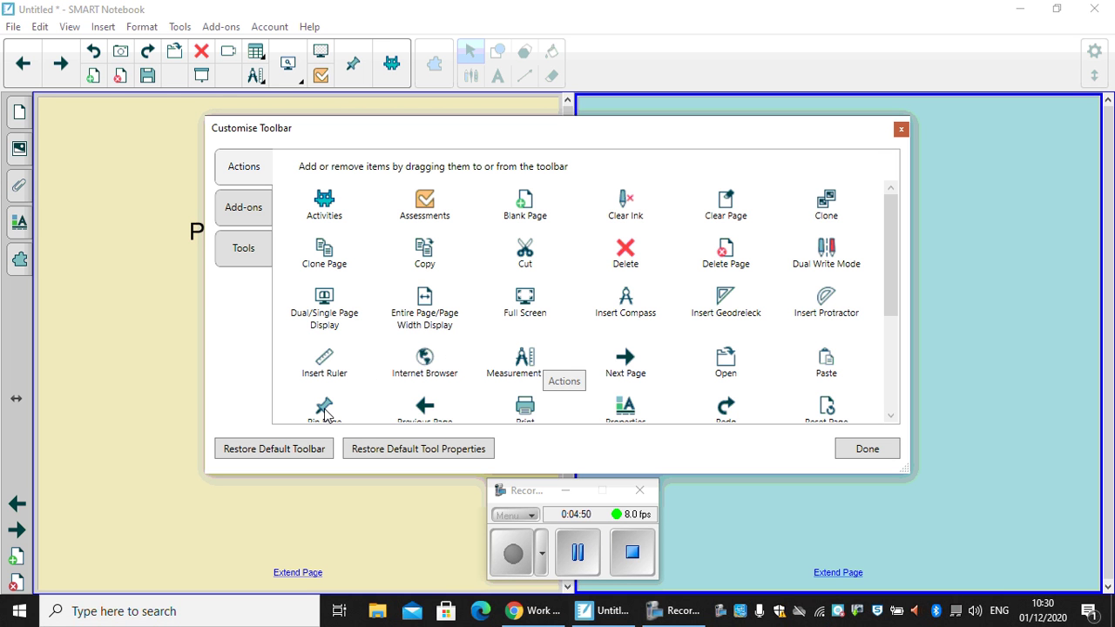
left_click_drag(306, 331, 350, 51)
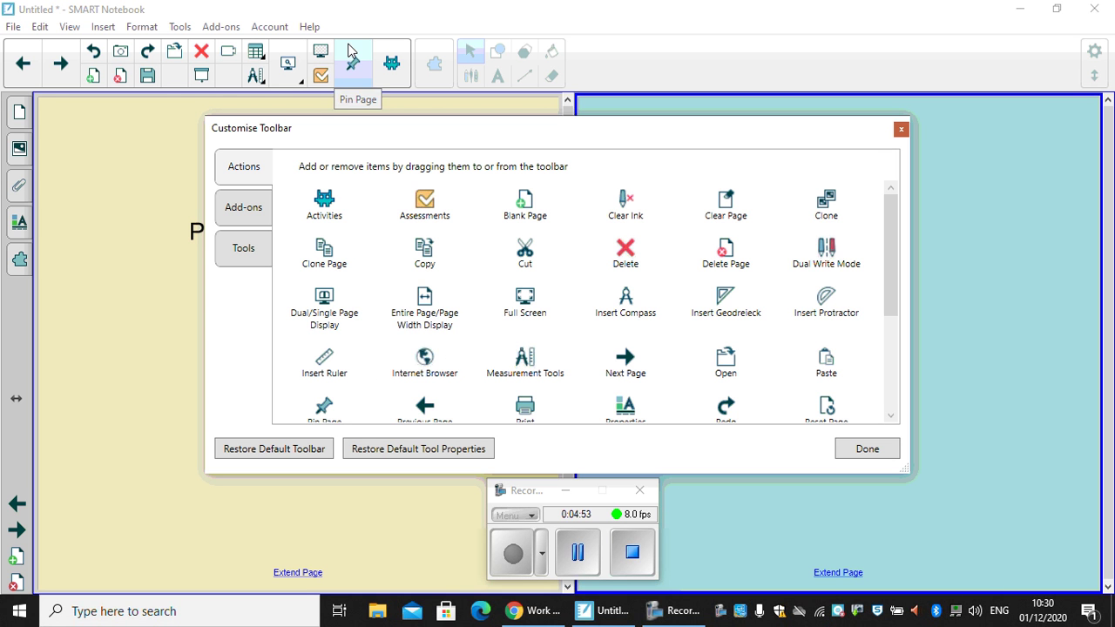
left_click(902, 129)
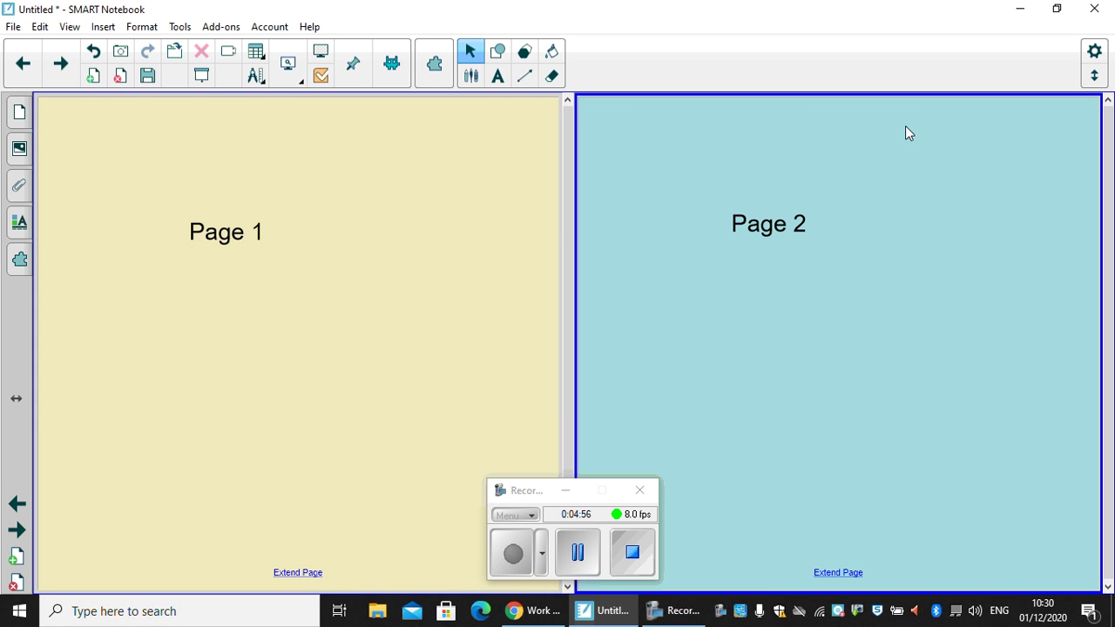